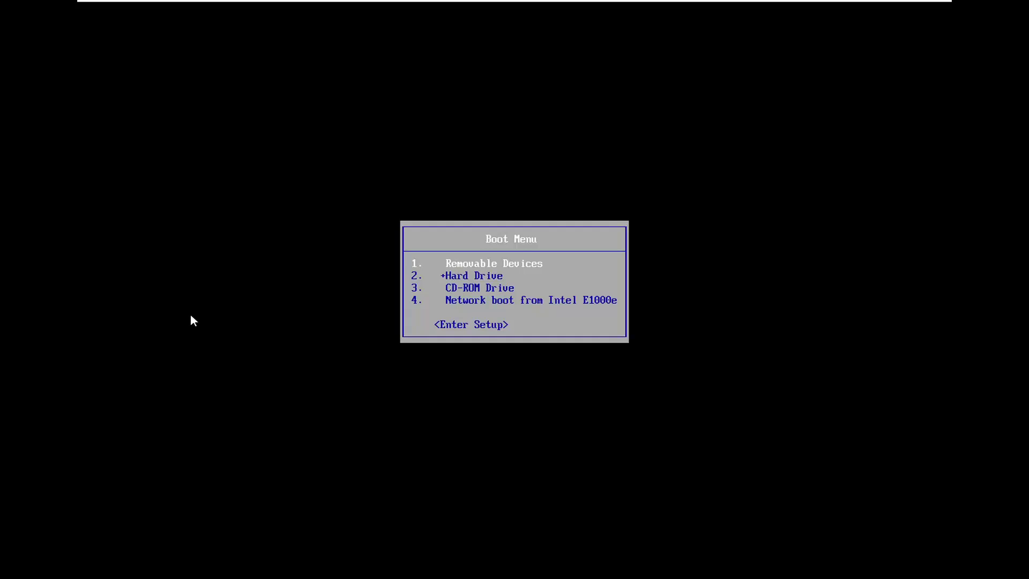
- Boot the computer from the CD-ROM drive to load the Windows installation media
key("Down")
key("Down")
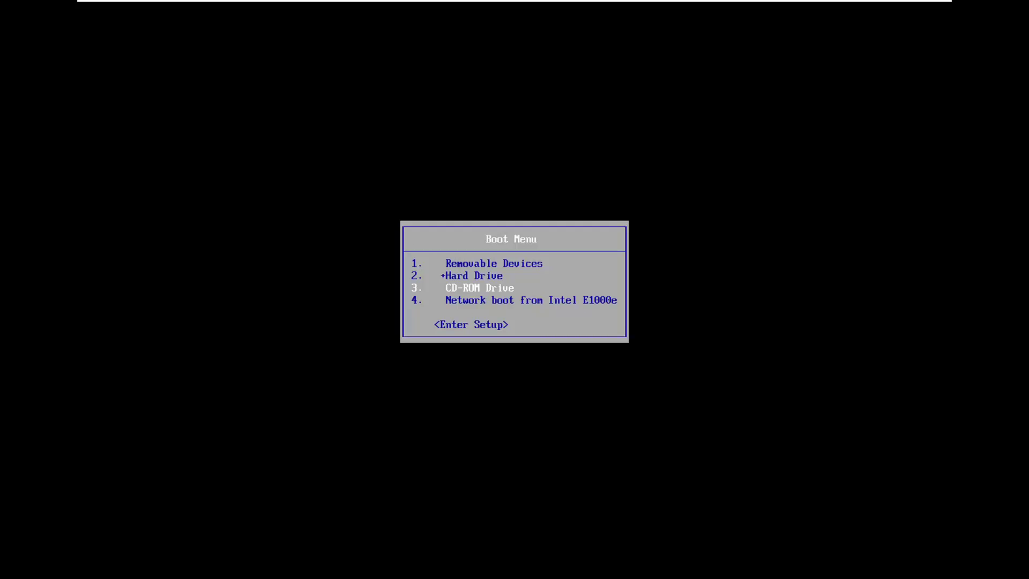
key("Return")
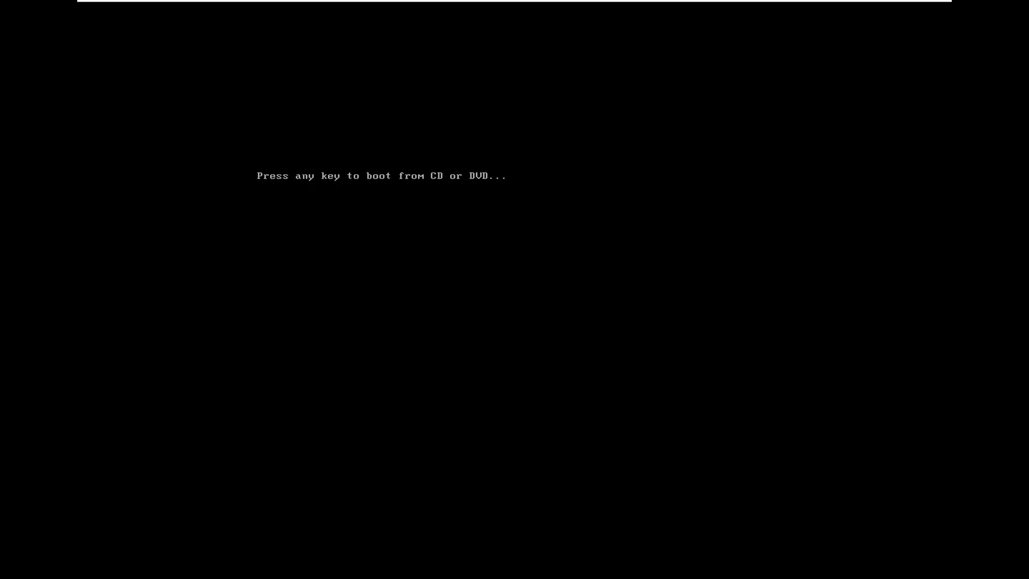
key("Return")
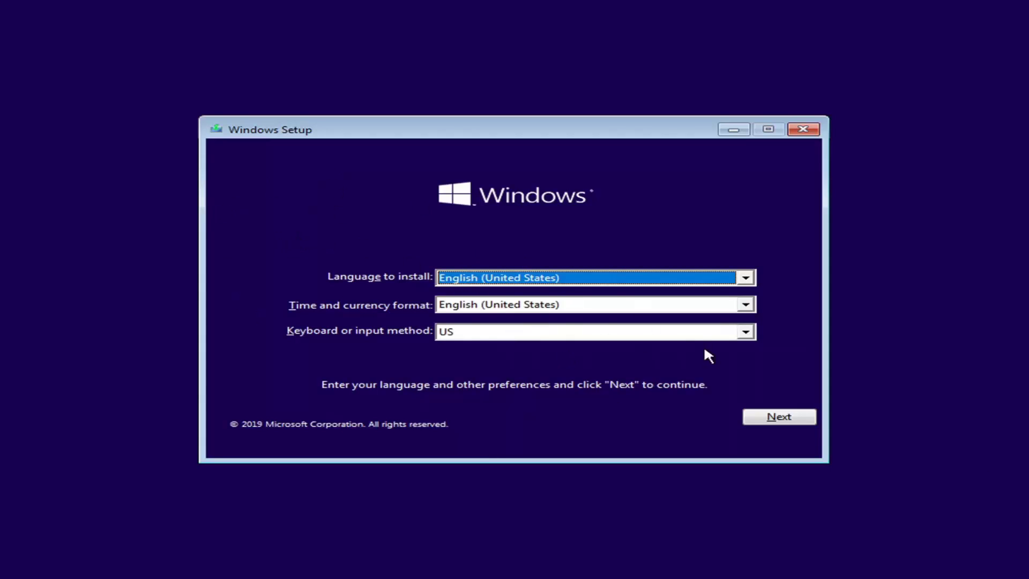
- Keep the default setup language and open System Restore for Windows 10 from the computer repair options
left_click(772, 418)
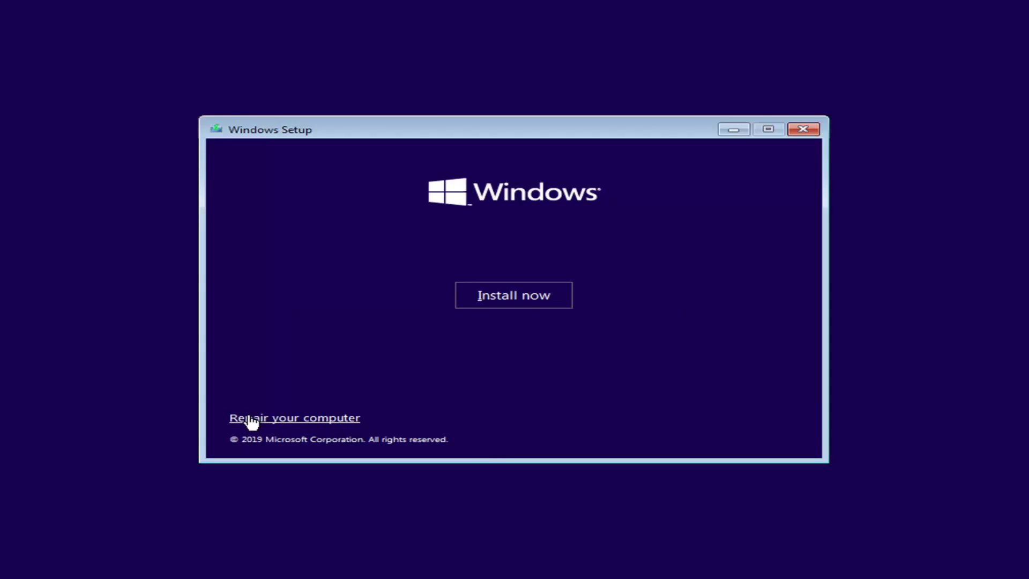
left_click(286, 419)
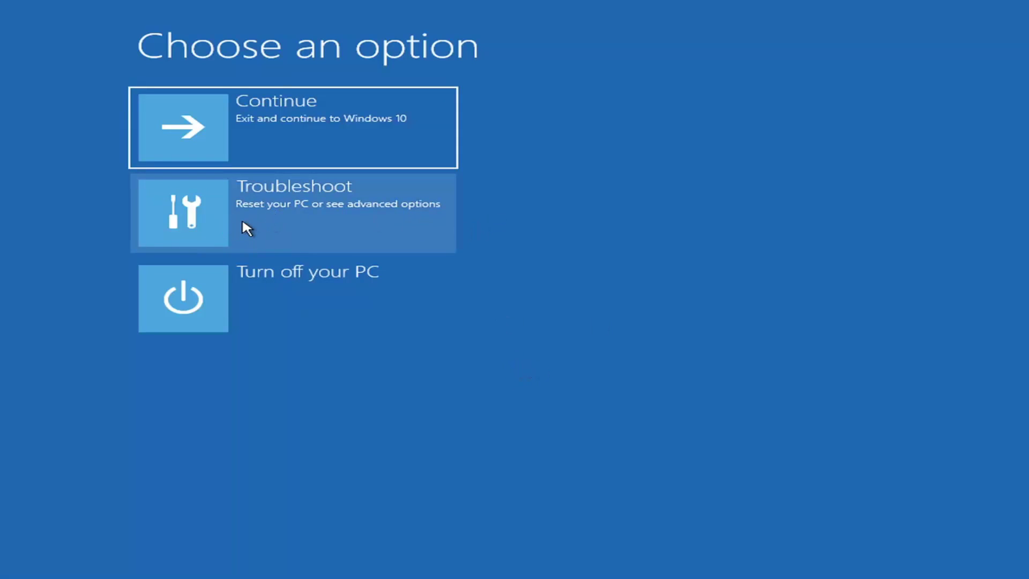
left_click(314, 224)
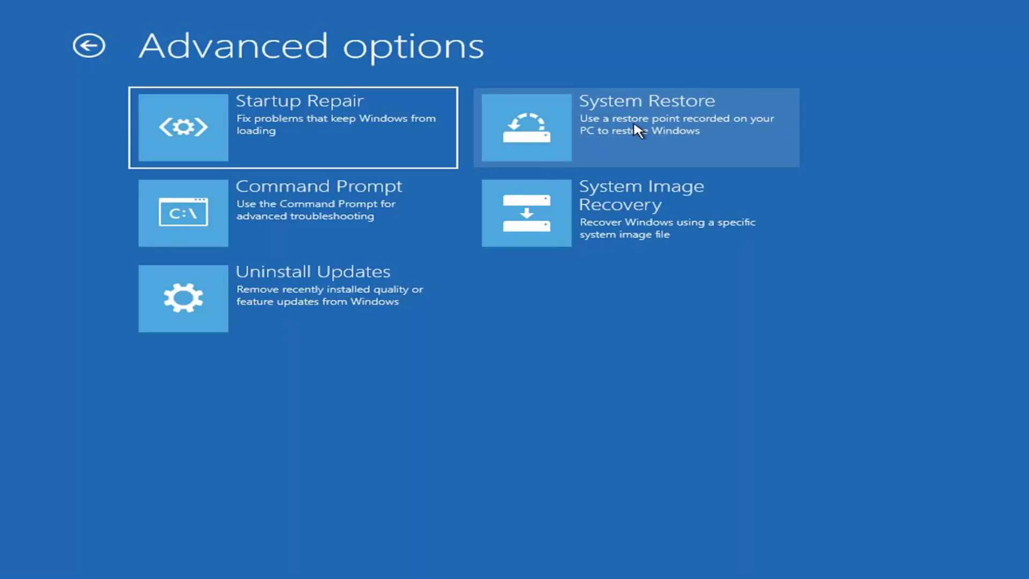
left_click(601, 110)
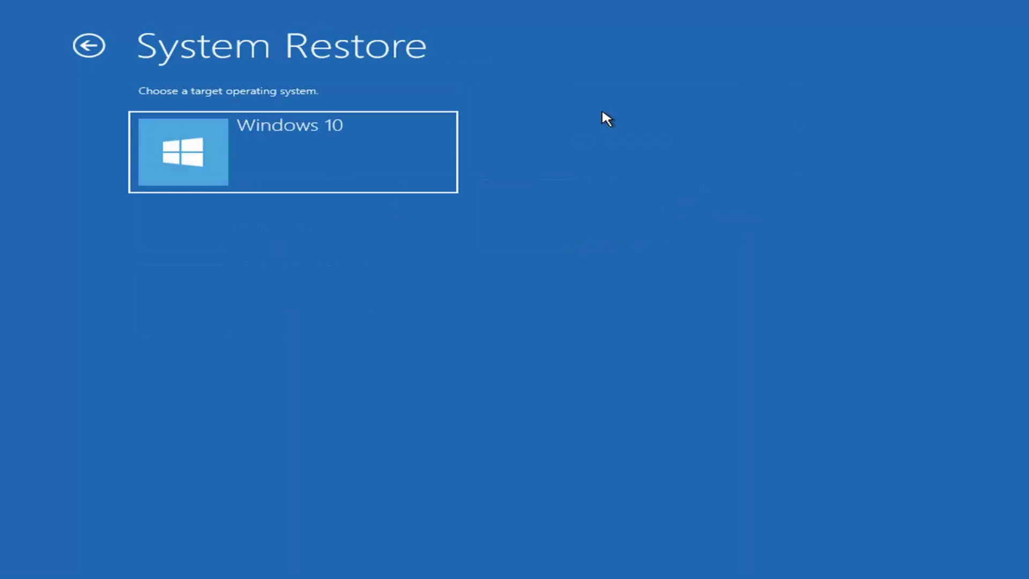
left_click(239, 146)
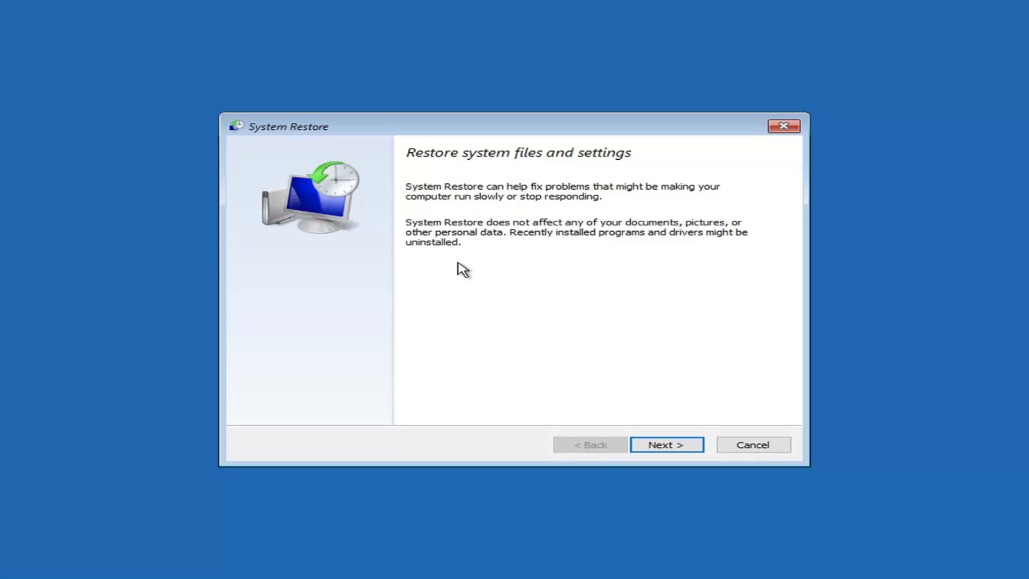
- Choose the manual "Before Updates" restore point dated 12/6/2020 5:30:10 AM and proceed to its confirmation
left_click(663, 448)
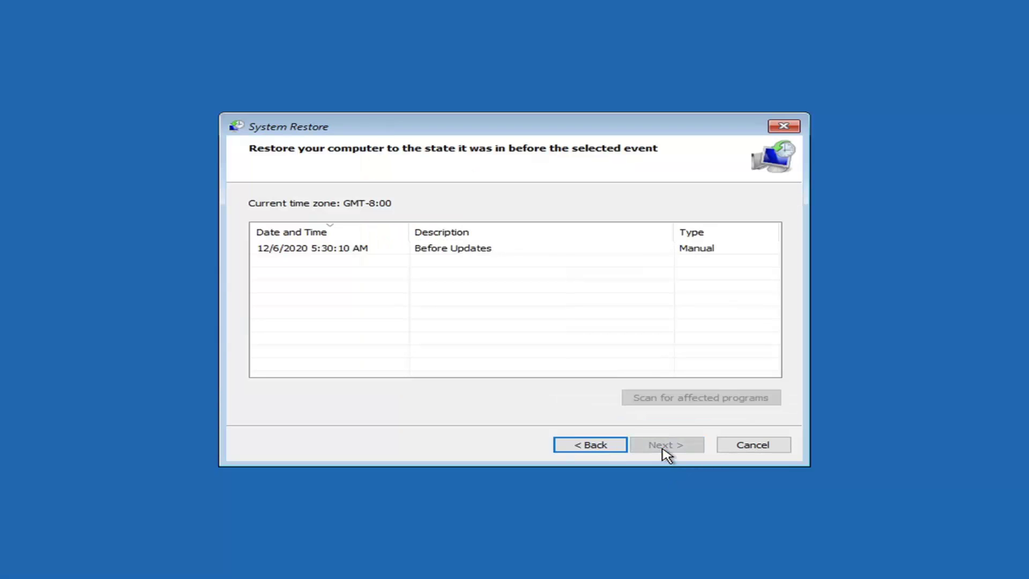
left_click(294, 248)
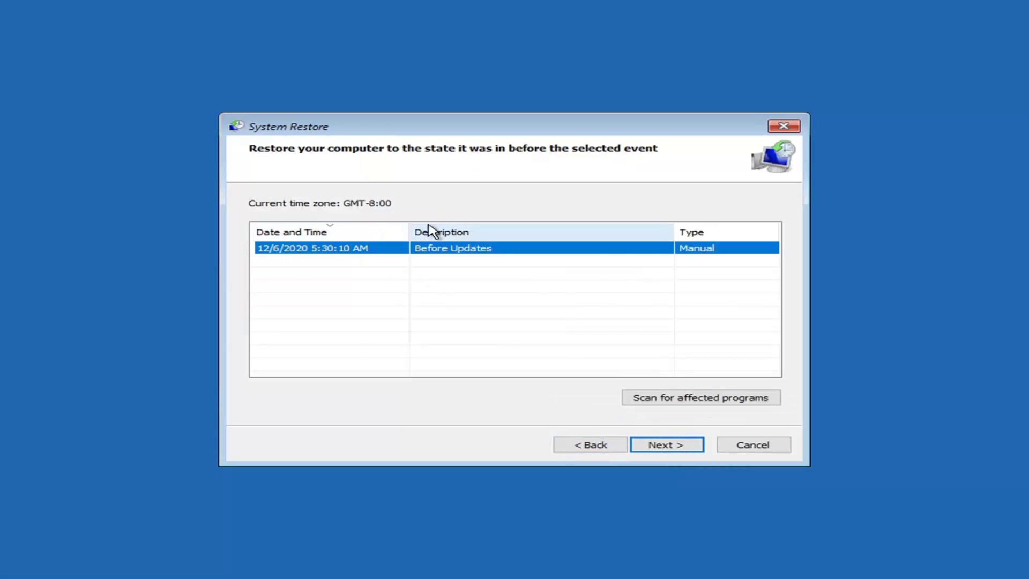
left_click(657, 442)
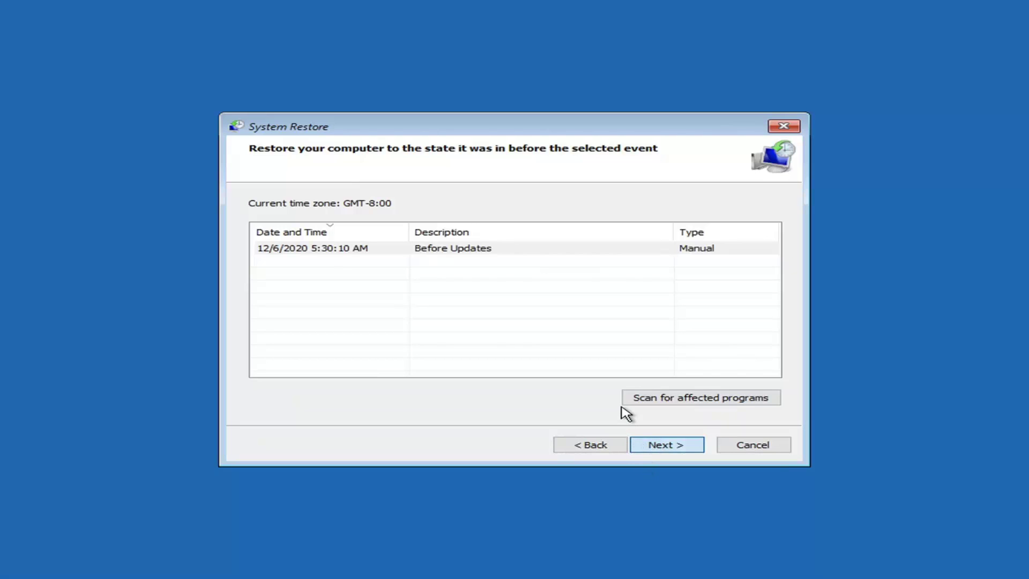
key("Return")
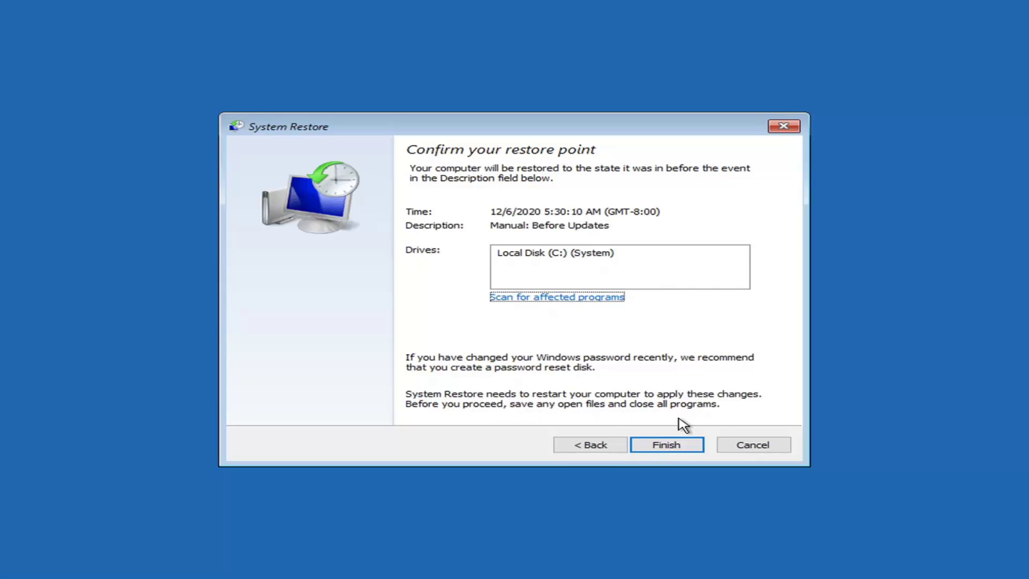
- Run the system restore, restart the computer, and dismiss the completion notice on the desktop
left_click(663, 449)
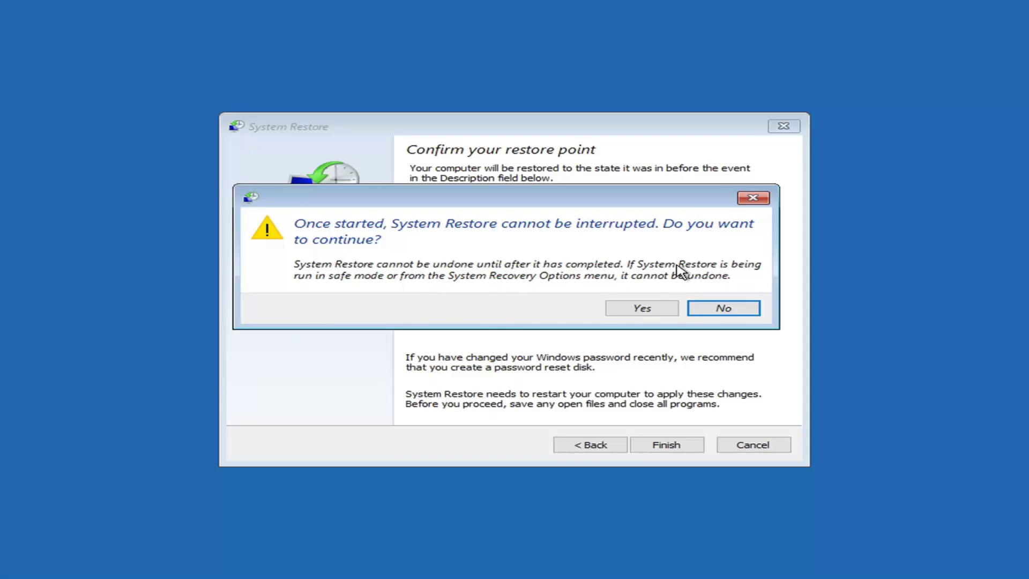
left_click(643, 316)
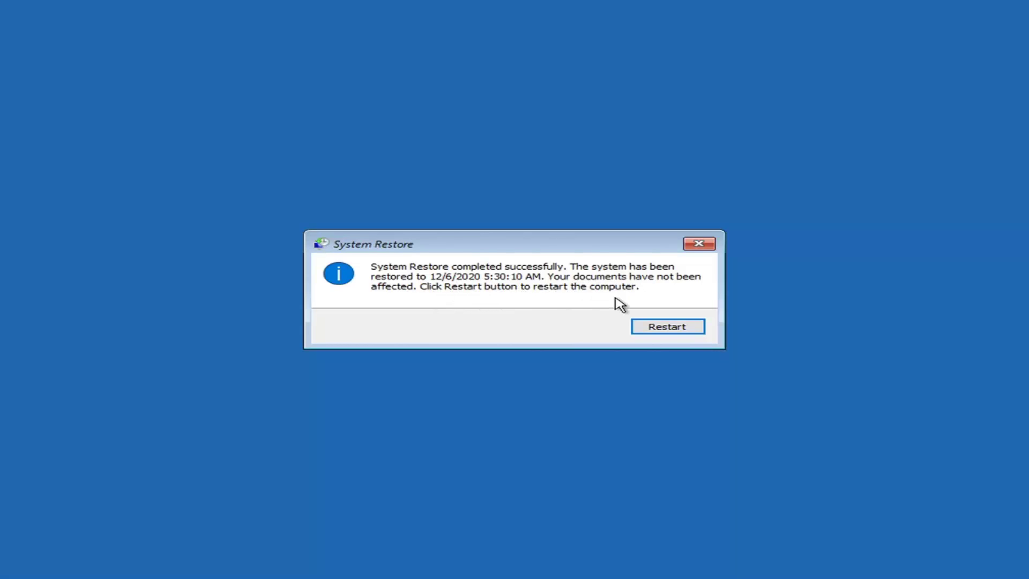
left_click(663, 328)
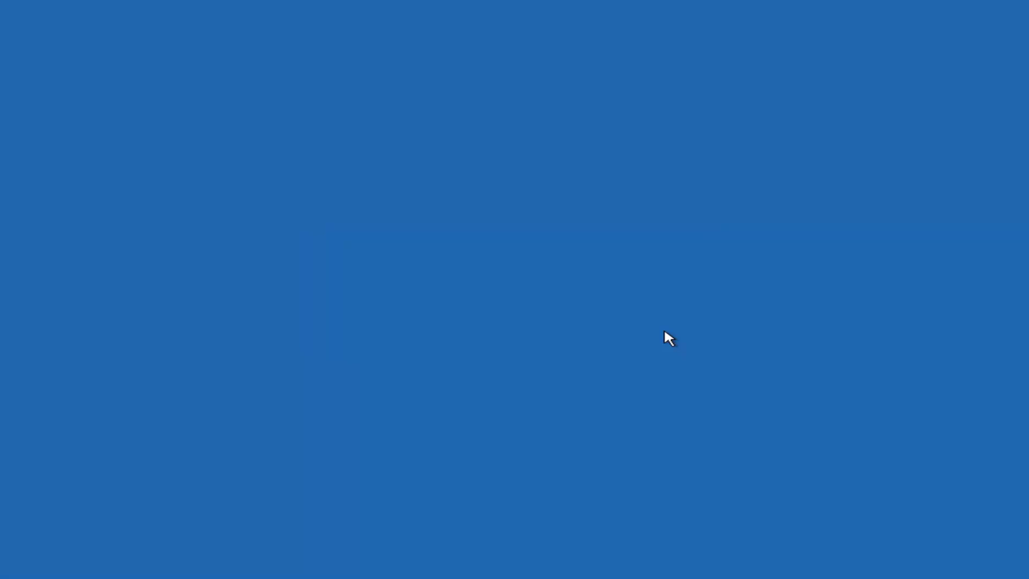
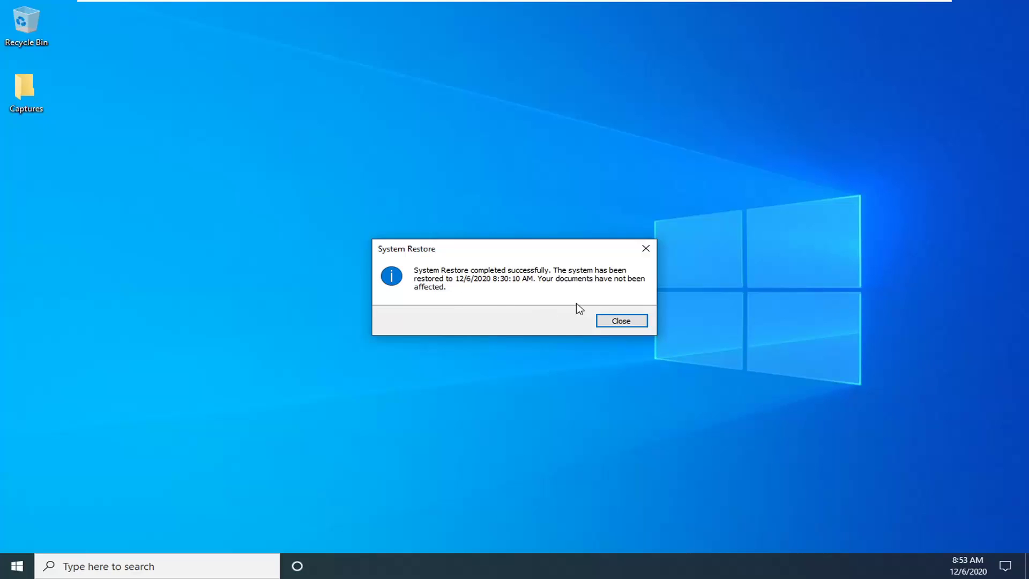
left_click(617, 322)
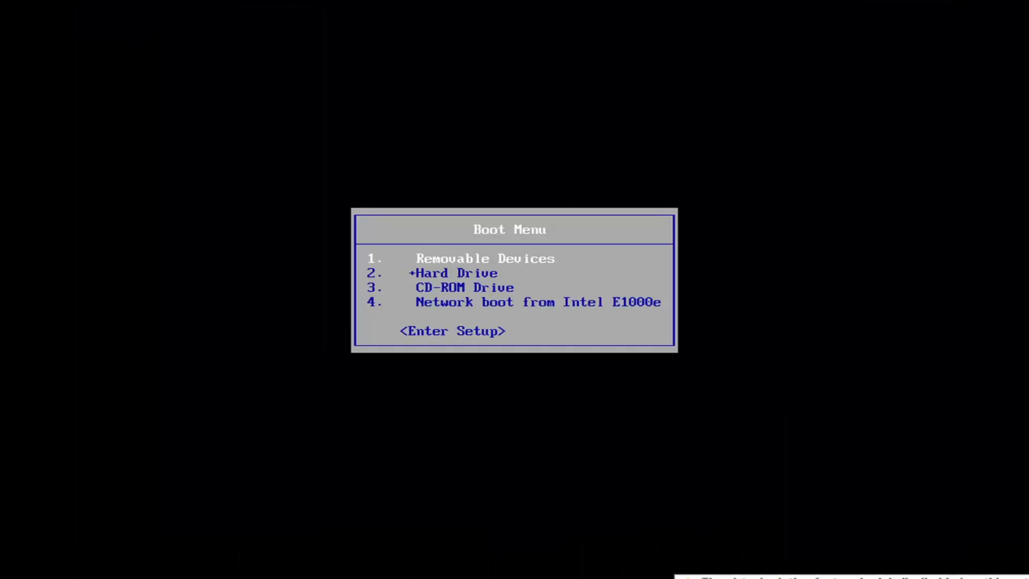
- Boot from the CD-ROM drive again to reload Windows Setup
key("Down")
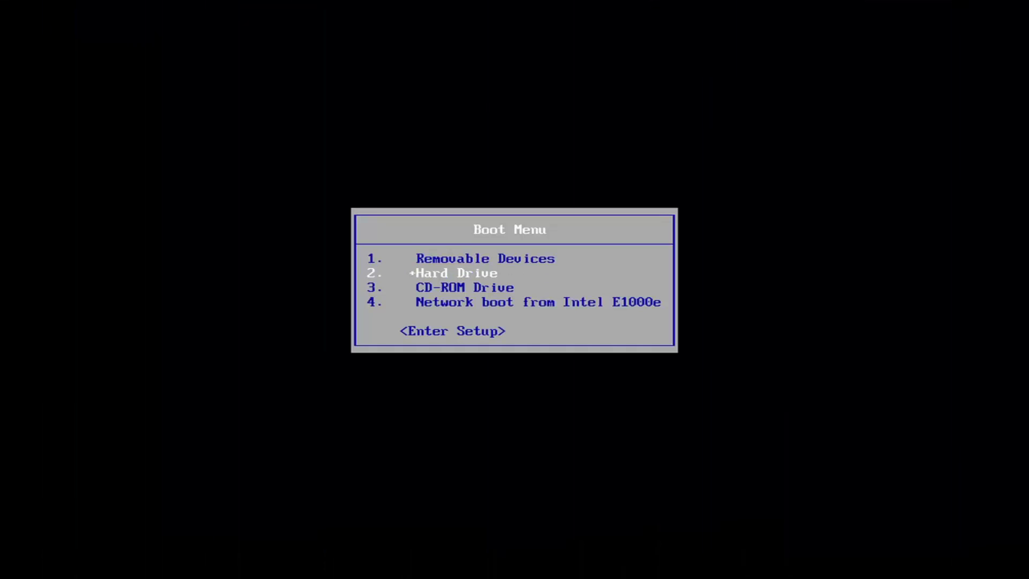
key("Down")
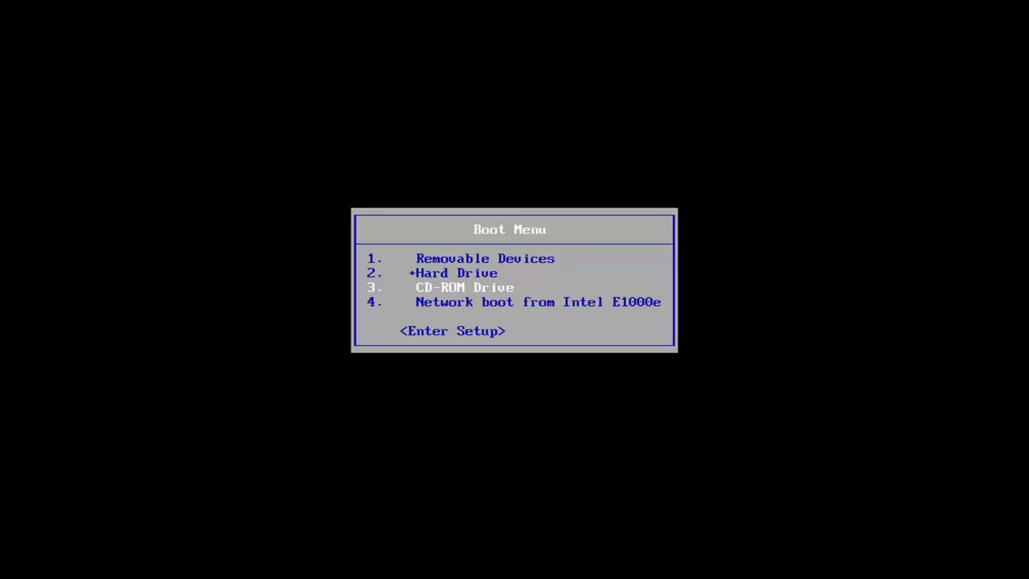
key("Return")
key("Return")
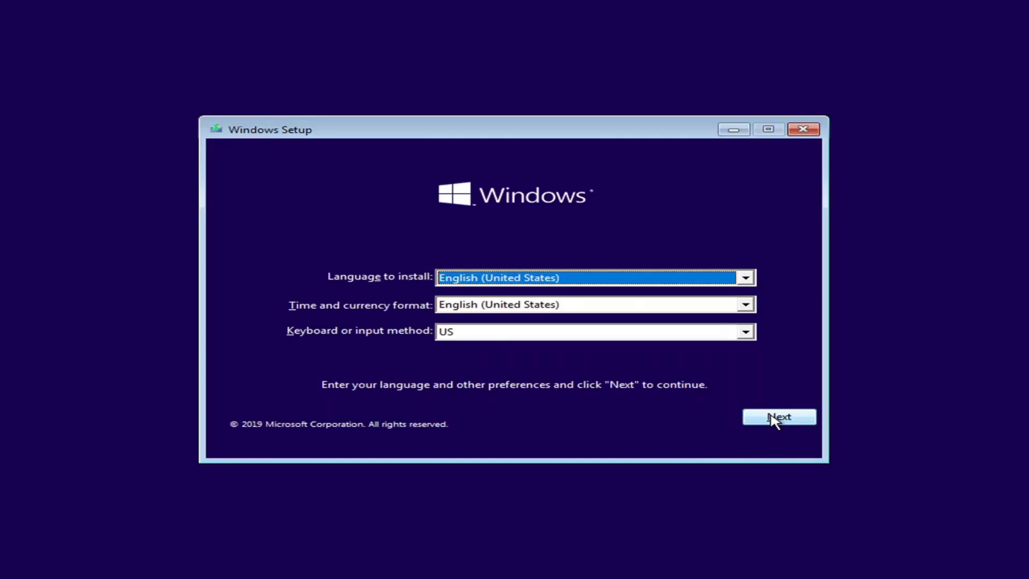
- Keep the default setup language and run Startup Repair on Windows 10 from the computer repair options
left_click(772, 418)
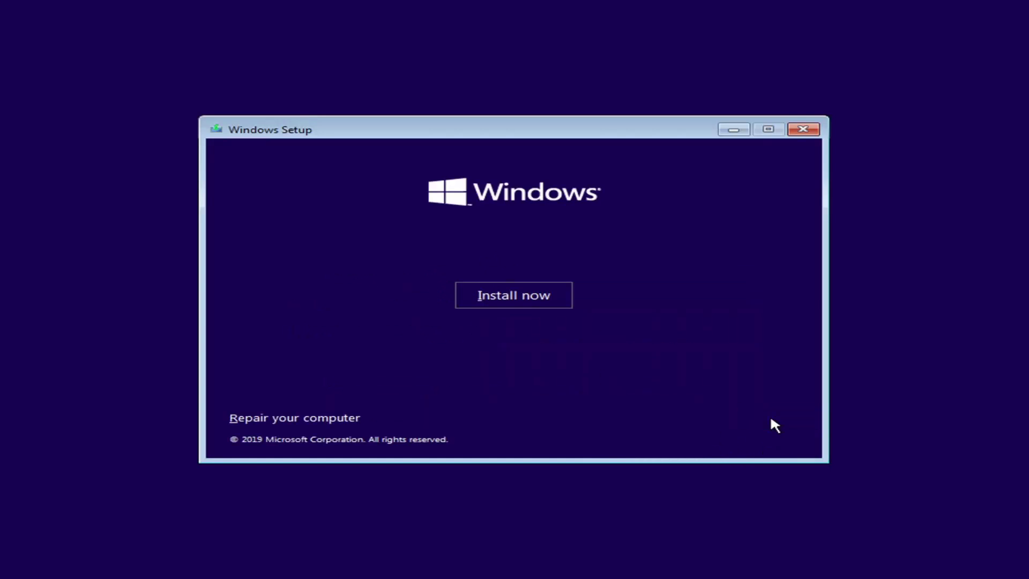
left_click(294, 420)
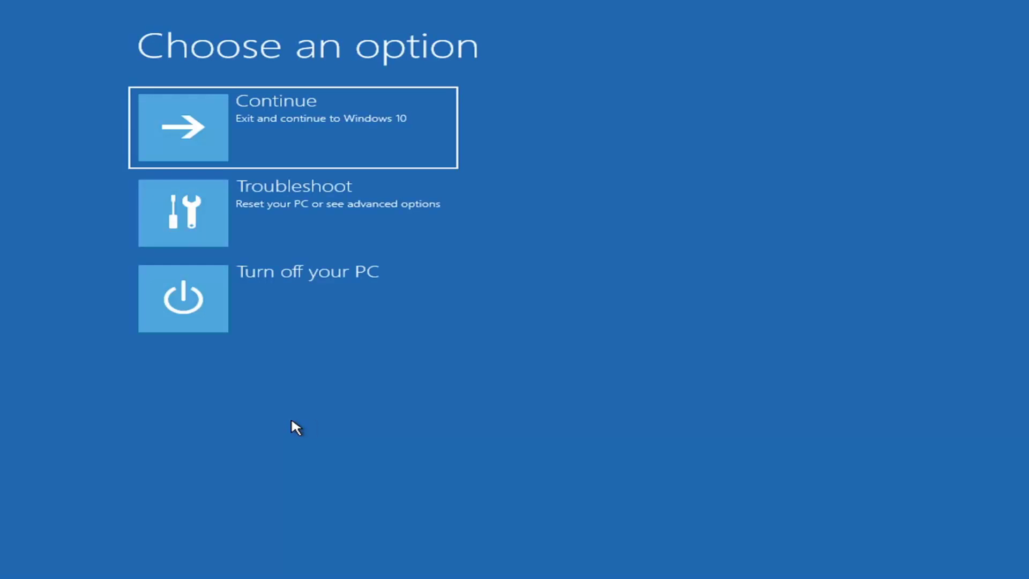
left_click(232, 221)
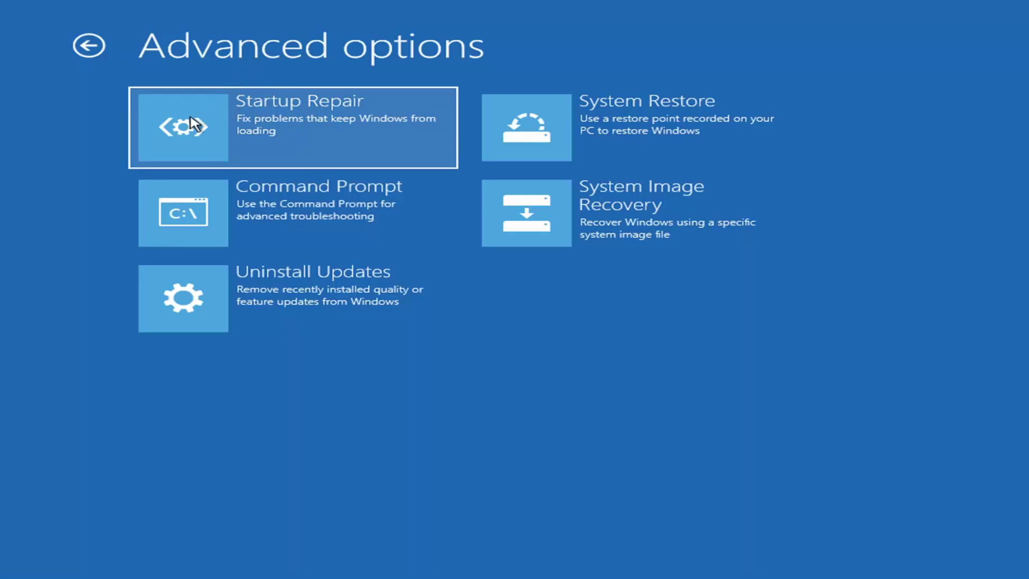
left_click(279, 140)
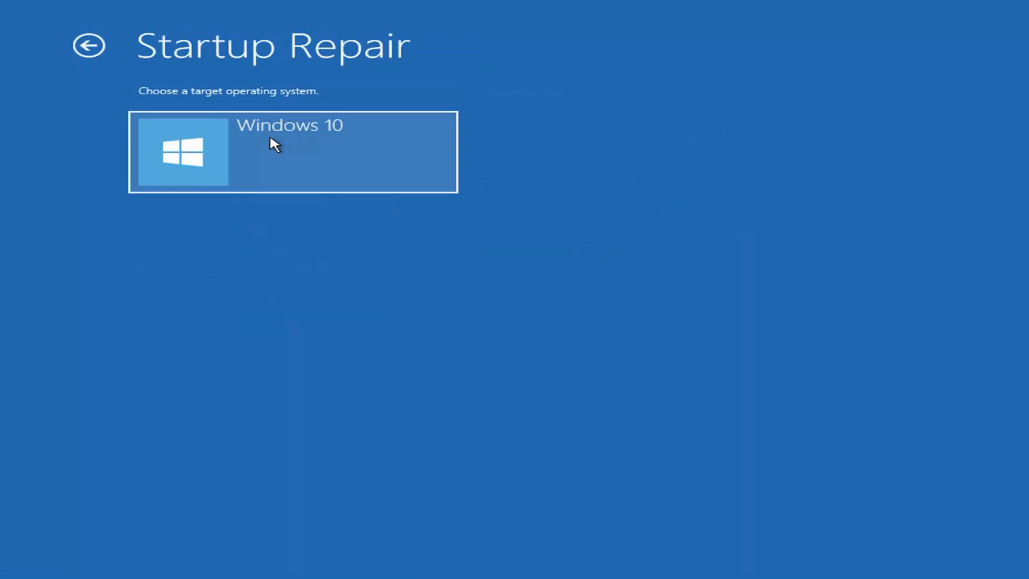
left_click(351, 172)
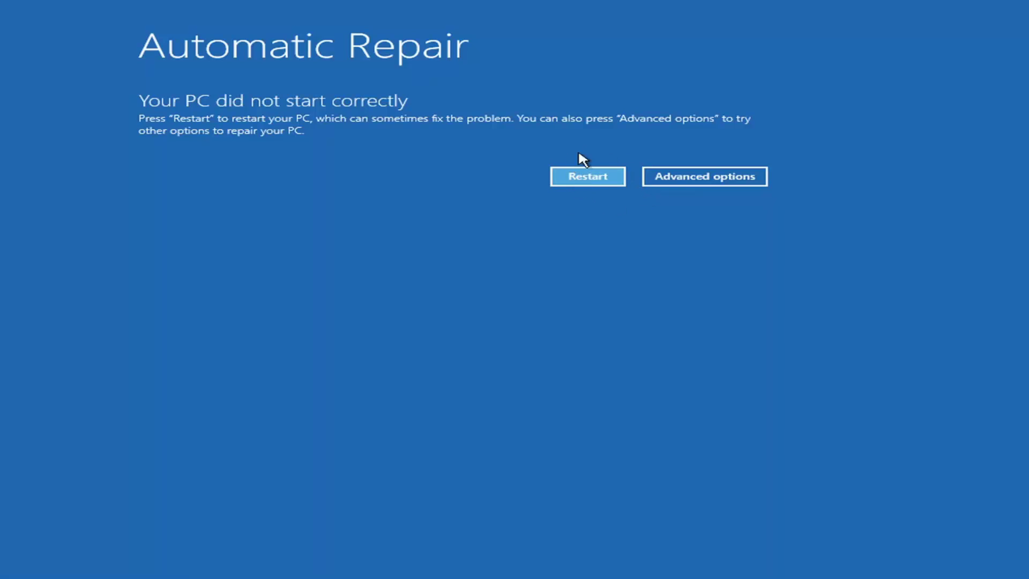
- View the Uninstall Updates choices in the advanced troubleshooting options, and return to the advanced options
left_click(706, 180)
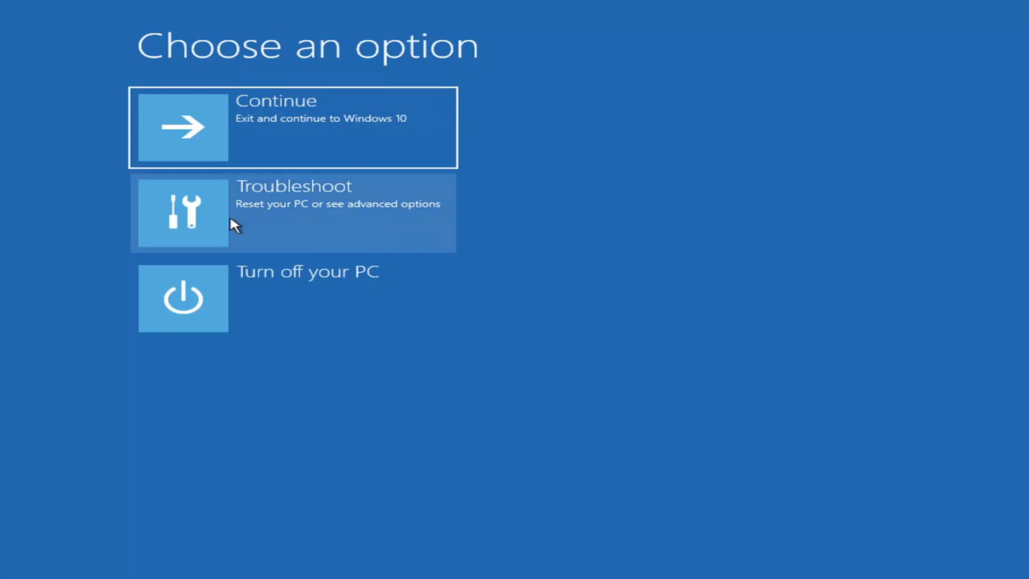
left_click(268, 214)
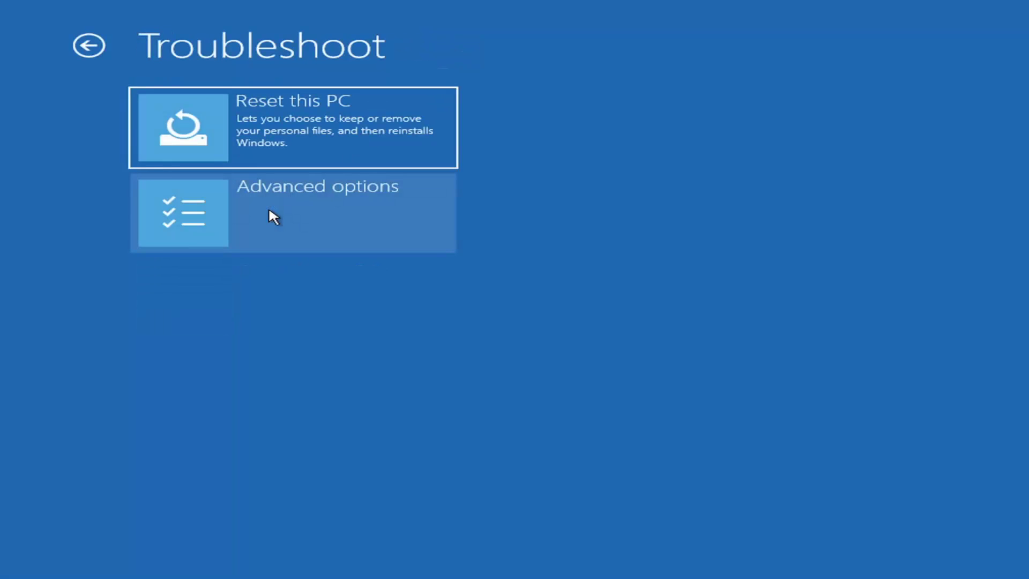
left_click(235, 222)
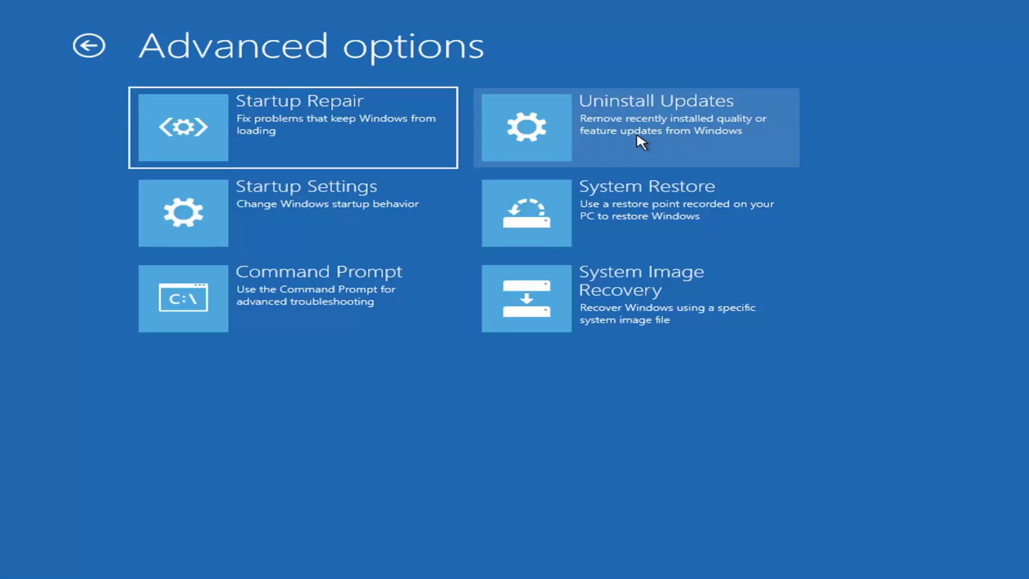
left_click(658, 134)
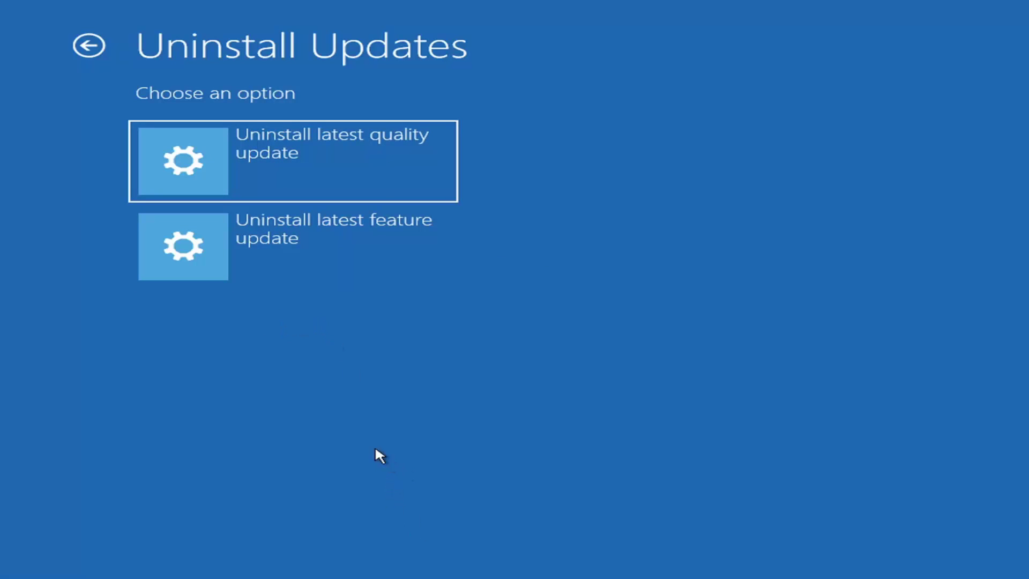
left_click(98, 47)
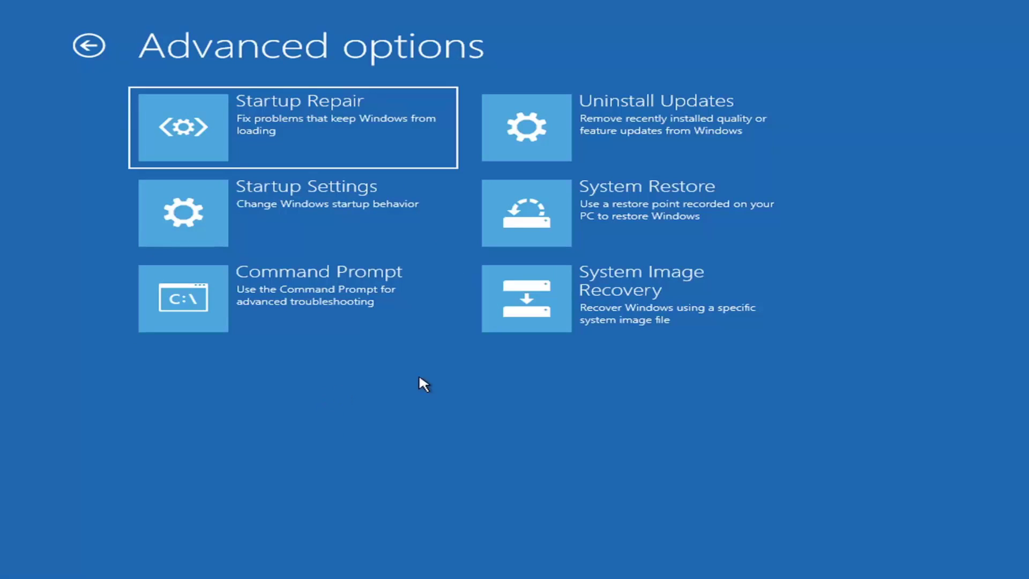
- Open System Image Recovery and sign in to the listed account by entering the account password
left_click(604, 300)
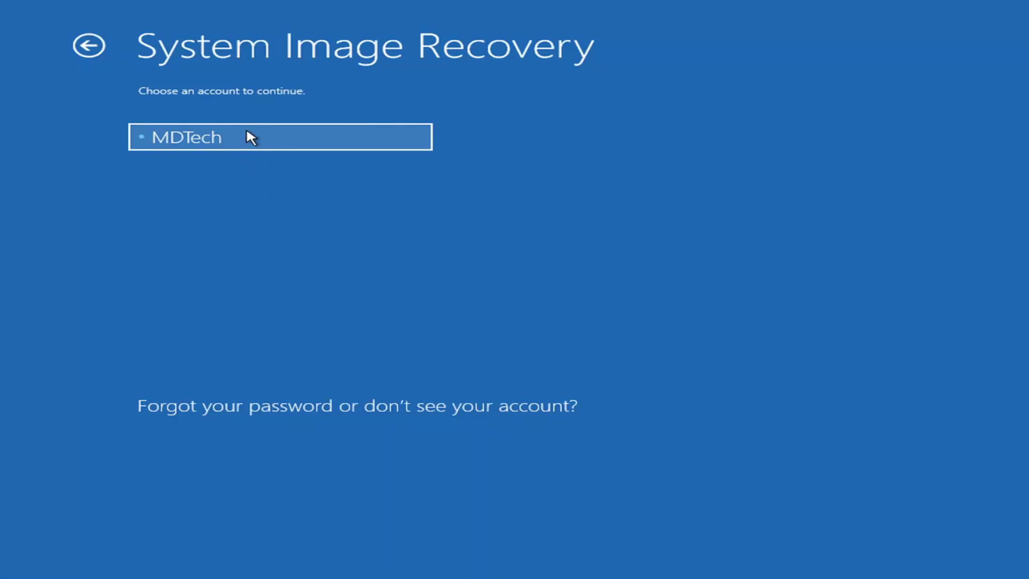
left_click(239, 146)
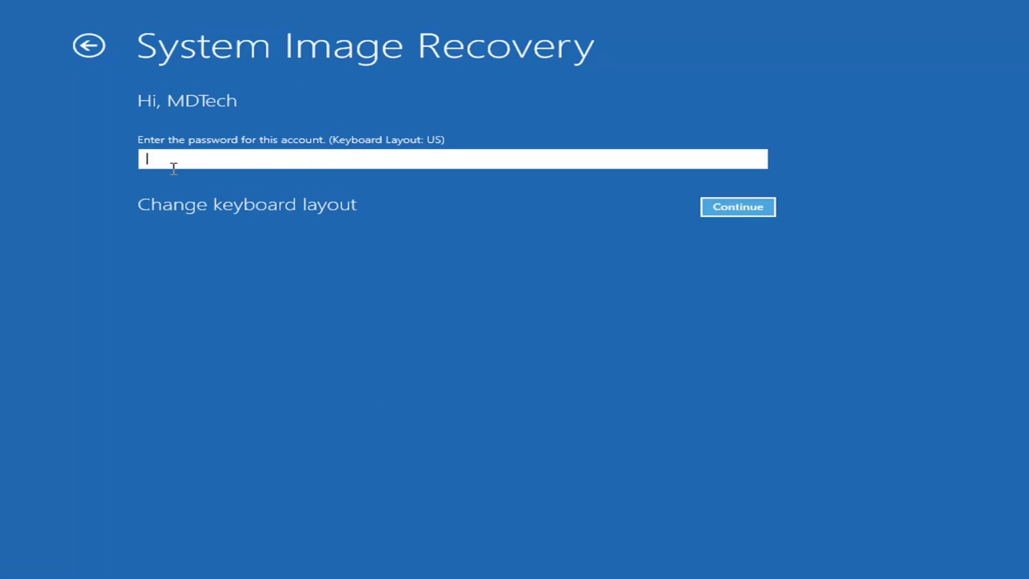
type("•••••••••")
left_click(727, 209)
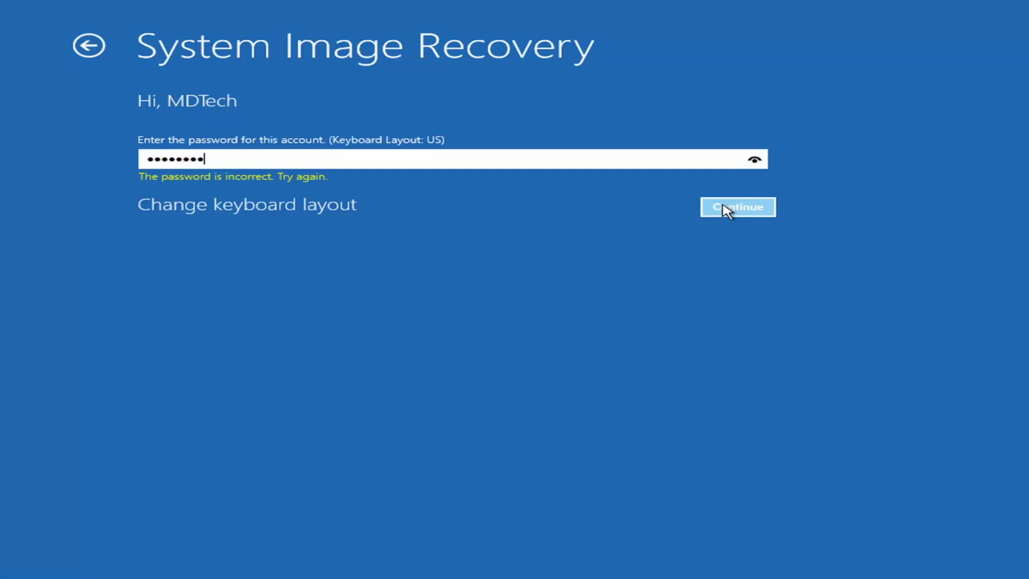
key("BackSpace")
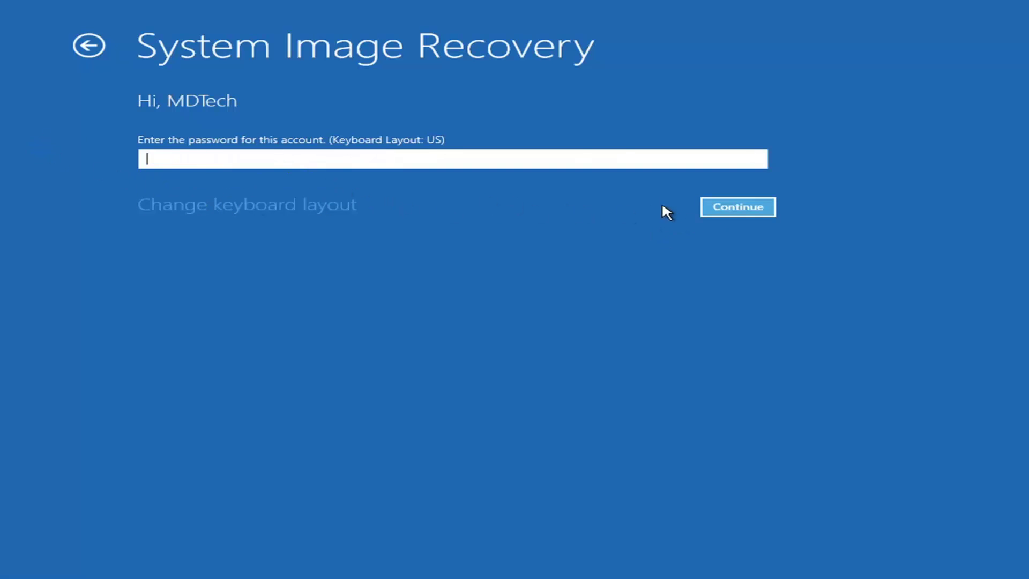
left_click(739, 213)
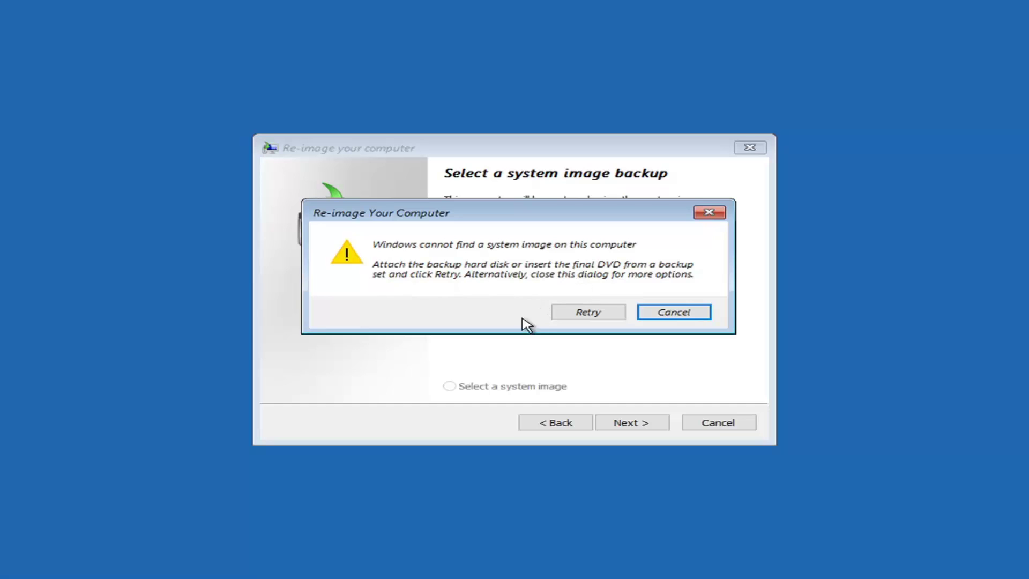
- Dismiss the missing system image warning and cancel the Re-image your computer wizard
mouse_move(533, 218)
left_mouse_down()
mouse_move(529, 429)
mouse_move(535, 205)
left_mouse_up()
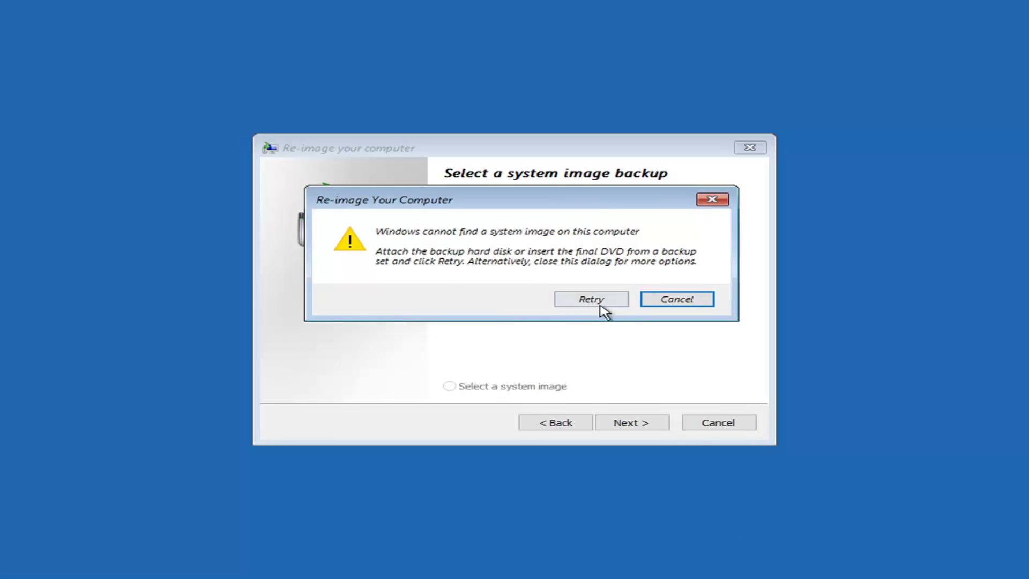
left_click_drag(497, 197, 511, 180)
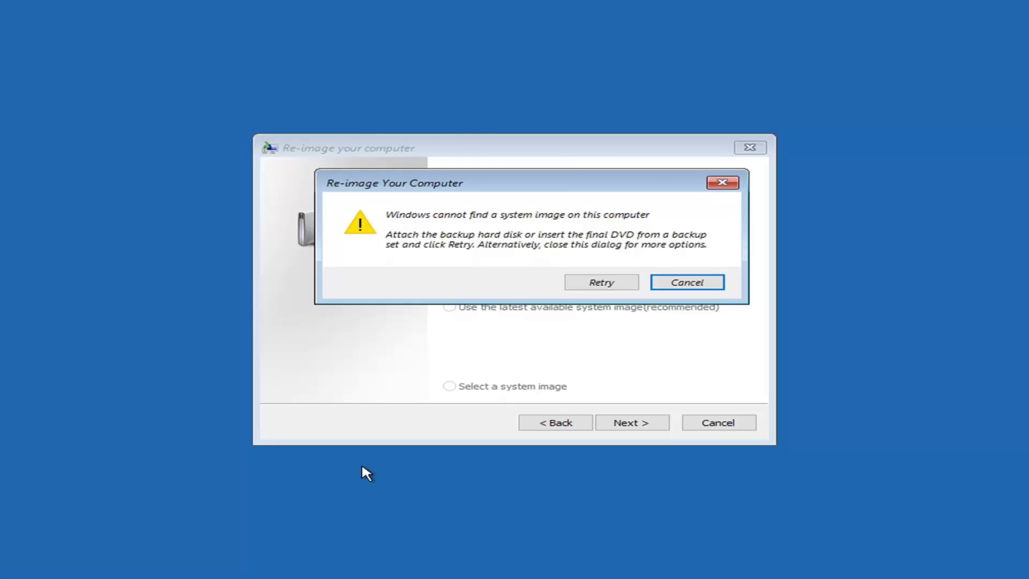
left_click(725, 182)
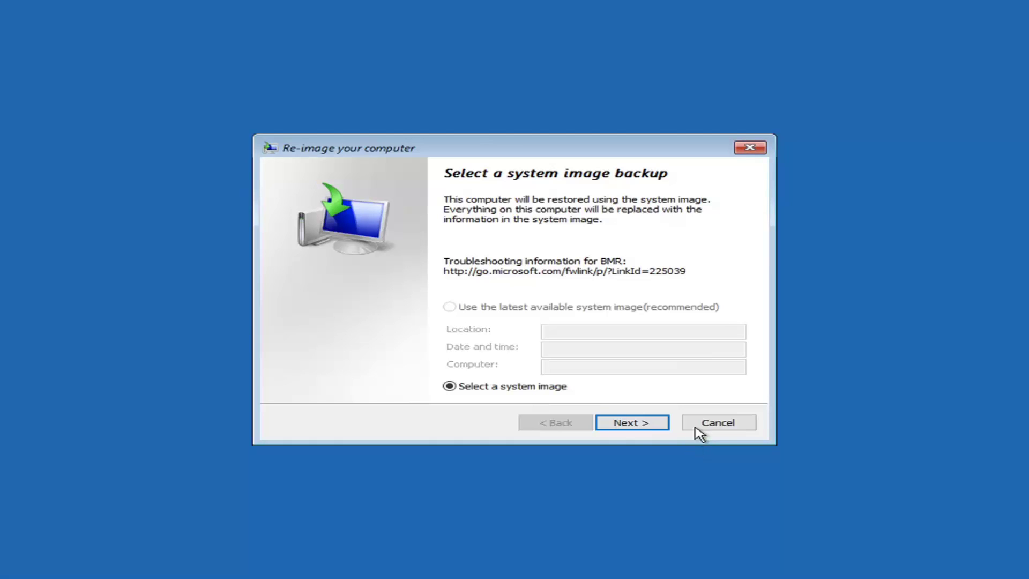
left_click(718, 424)
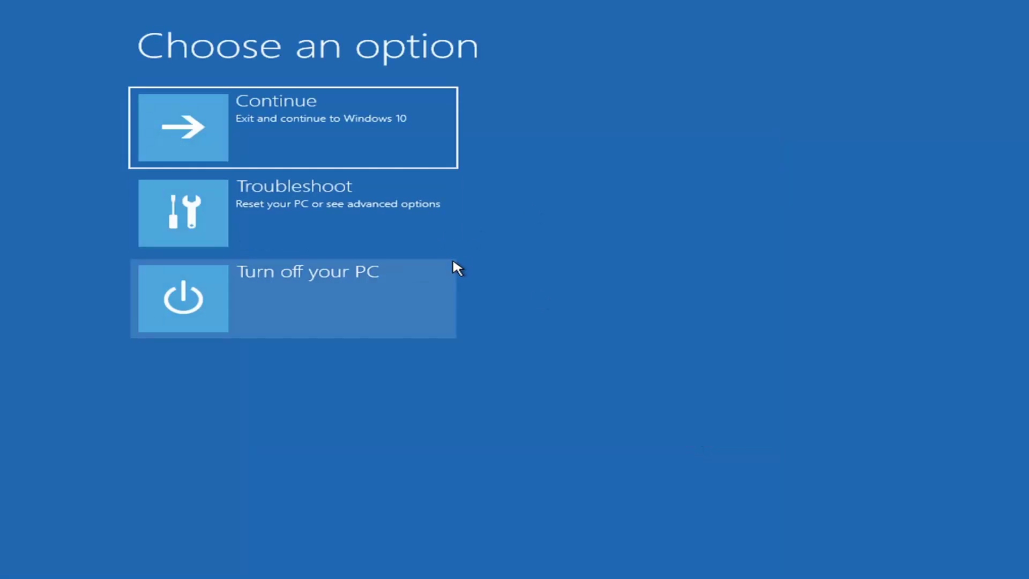
- Open Command Prompt from the advanced troubleshooting options
left_click(238, 210)
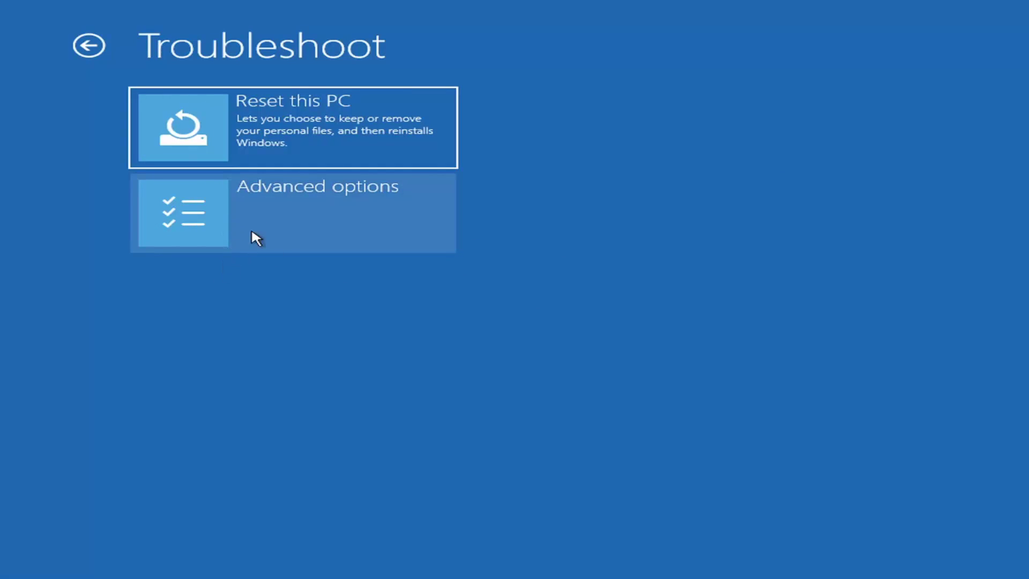
left_click(267, 244)
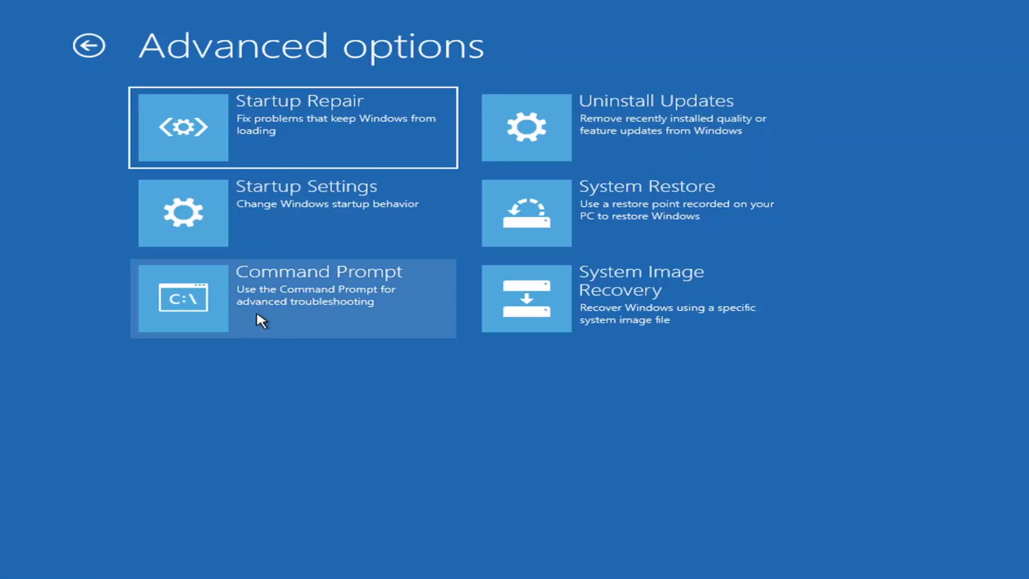
left_click(293, 299)
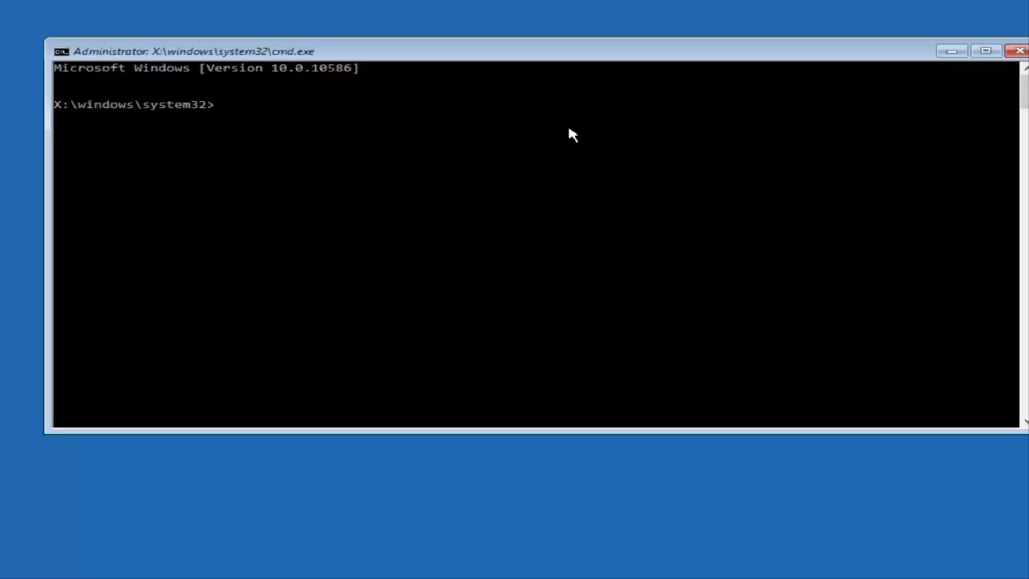
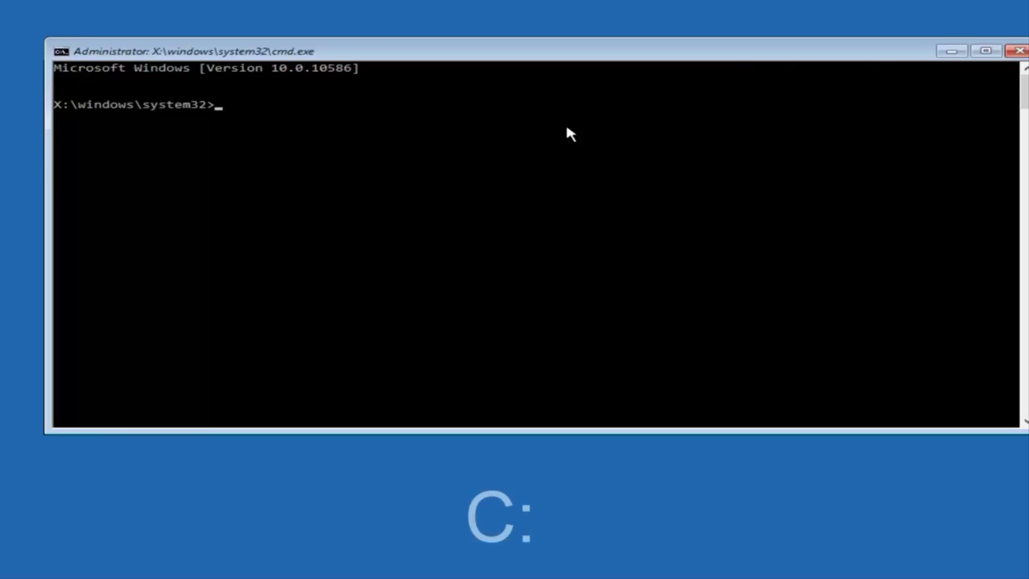
- Switch the Command Prompt to drive C: and list its root directory with dir
type("c")
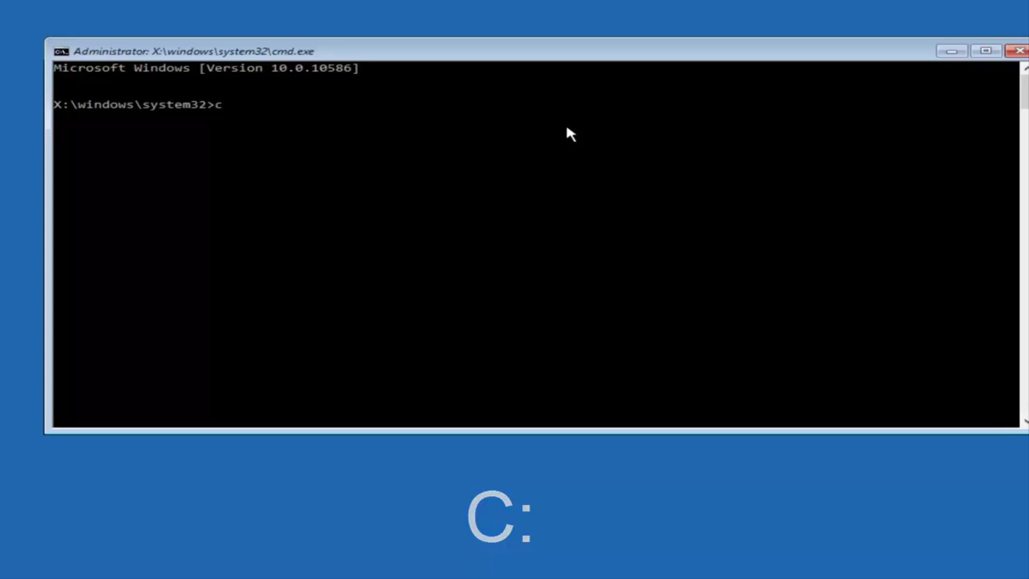
type(":")
key("Return")
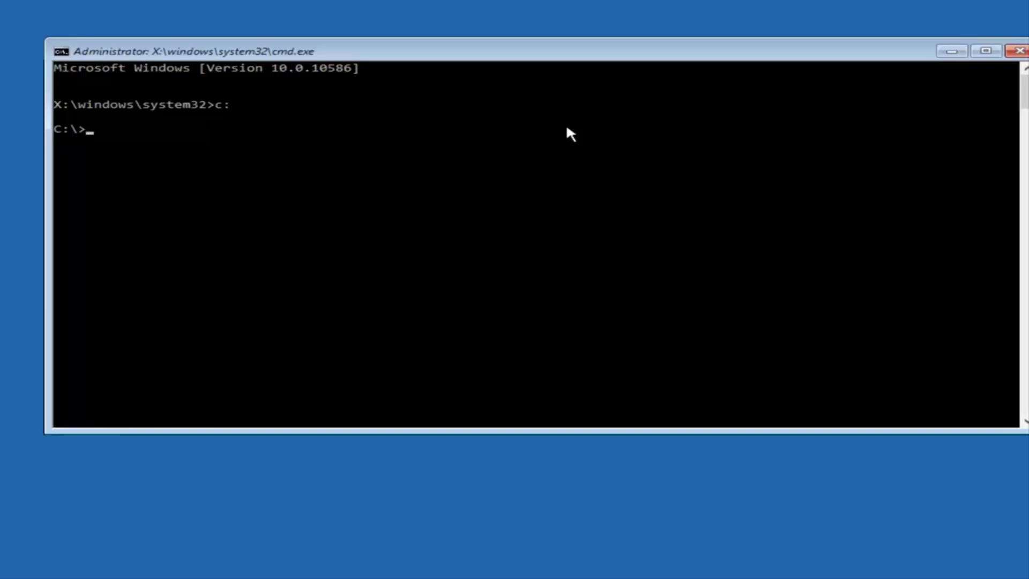
type("dir")
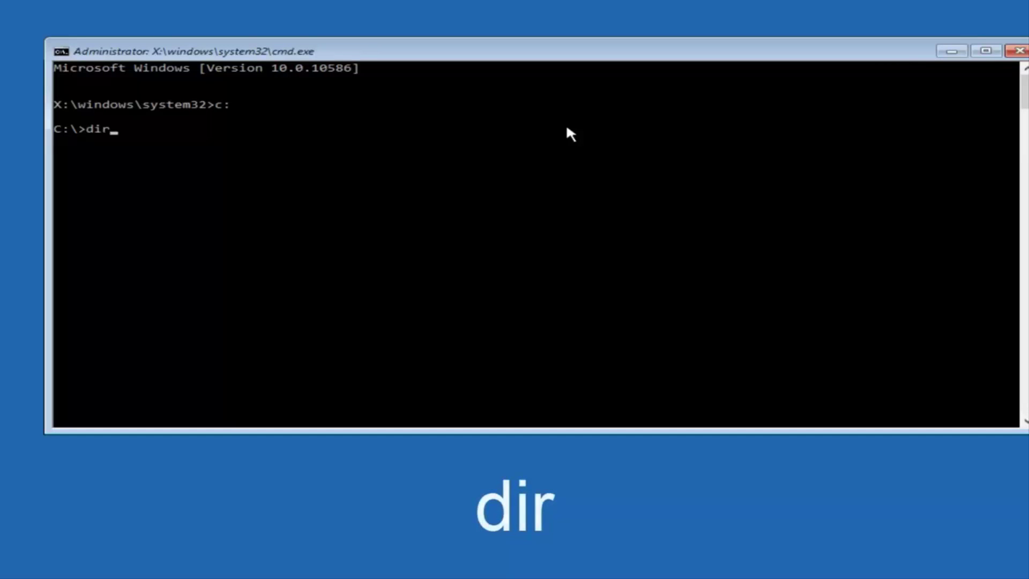
key("Return")
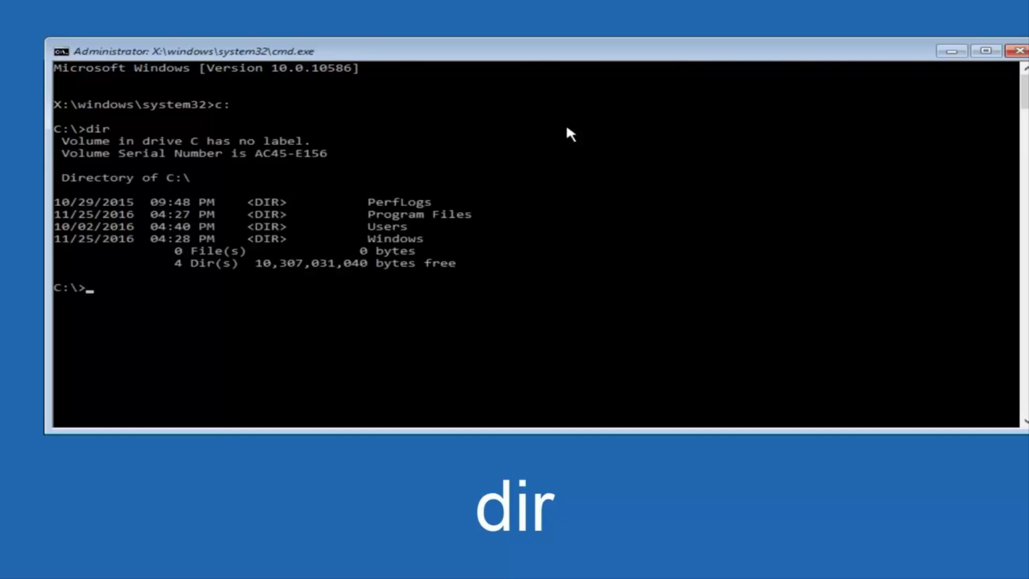
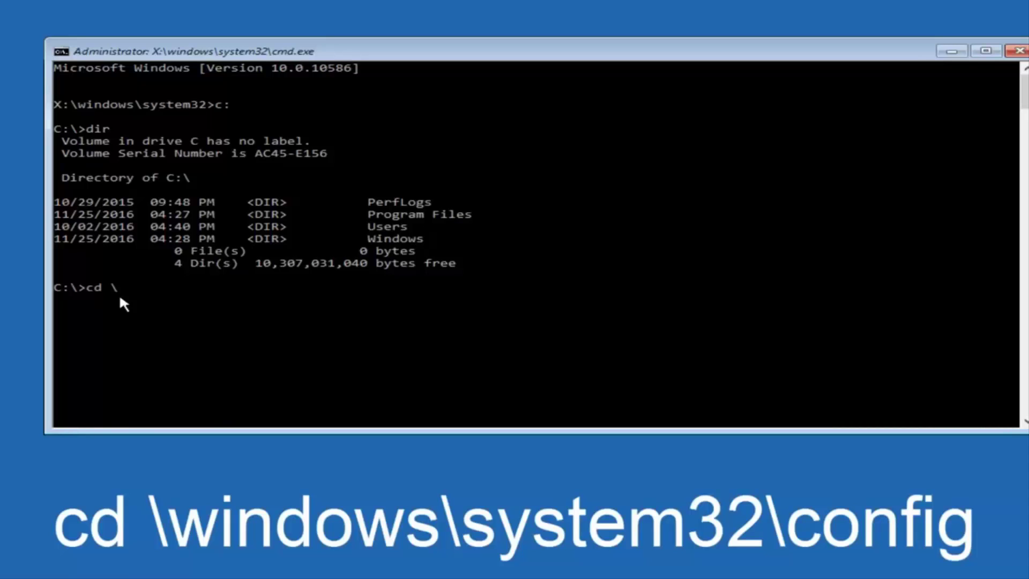
- In \windows\system32\config, create a folder named Backup and copy all files into it with copy *.* backup
type("indows\\system32\\config")
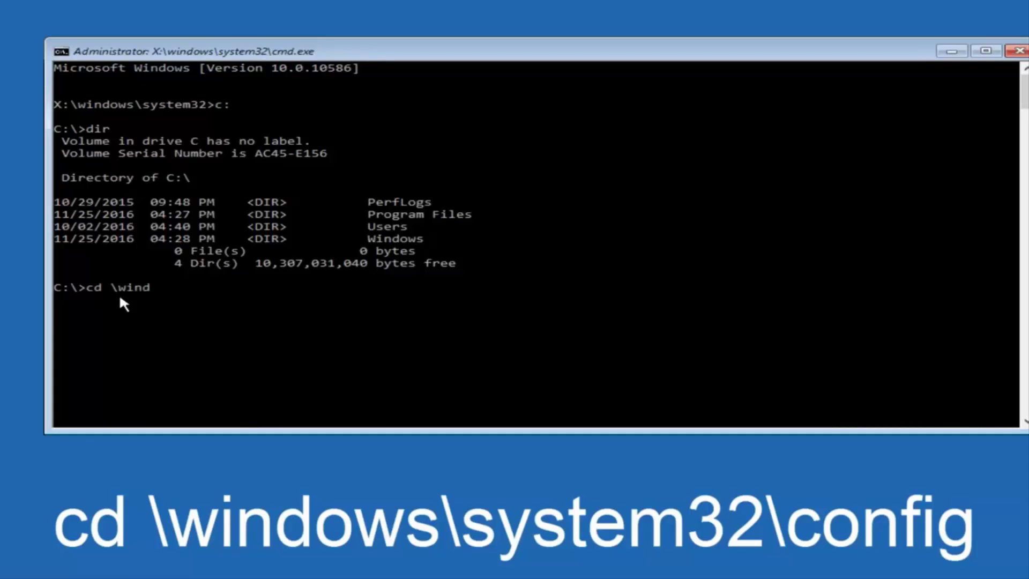
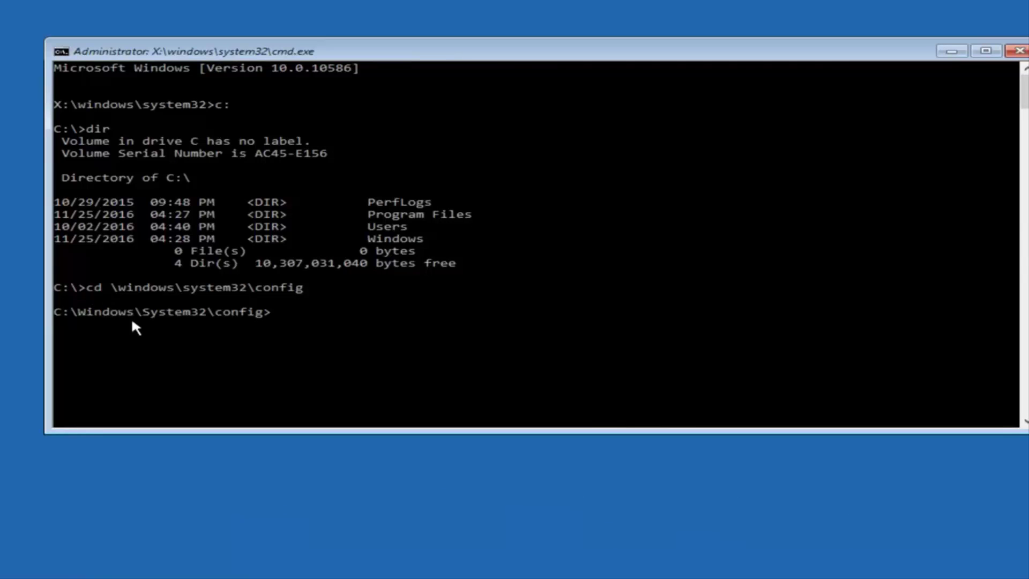
type("MD")
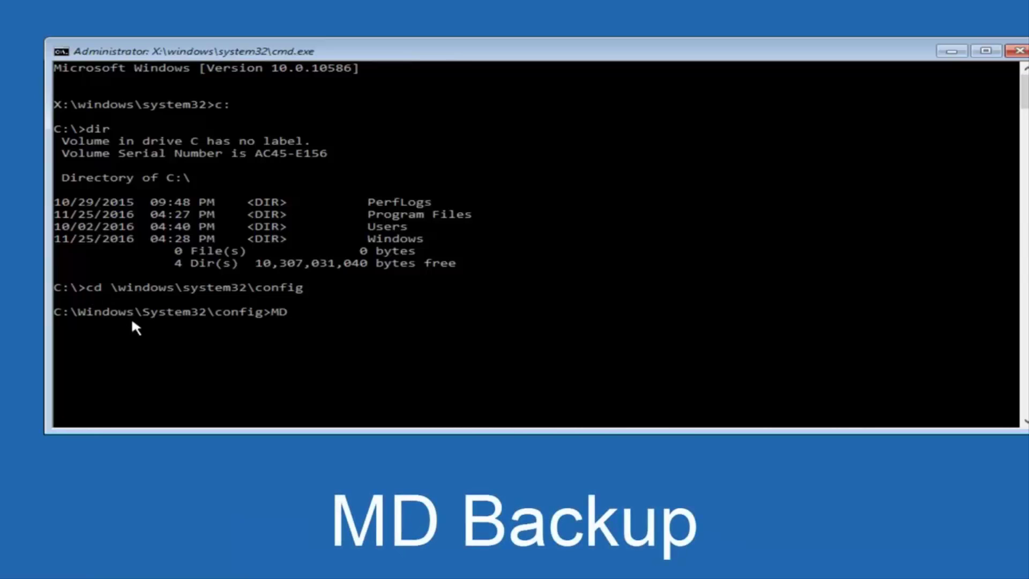
type(" Backup")
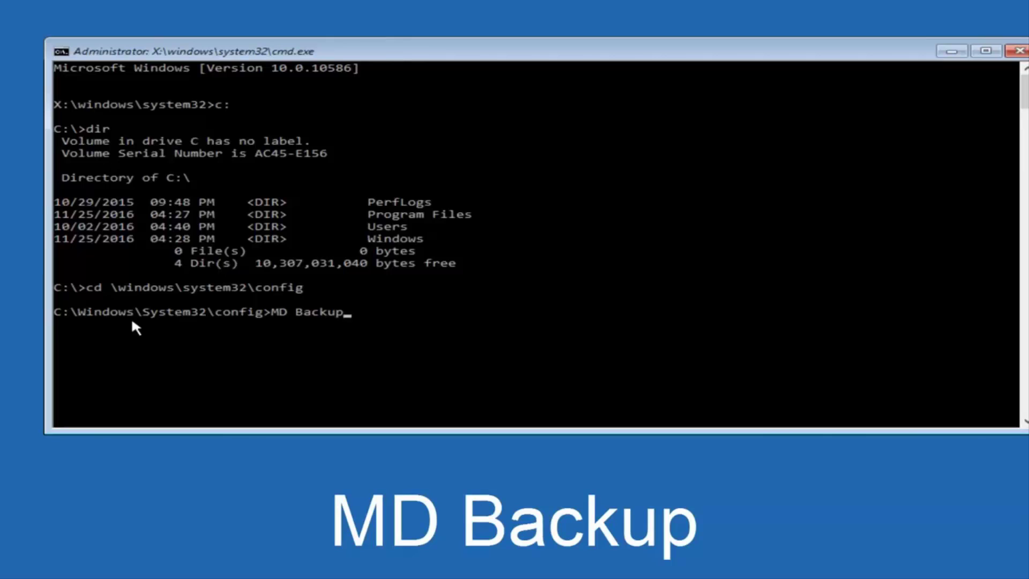
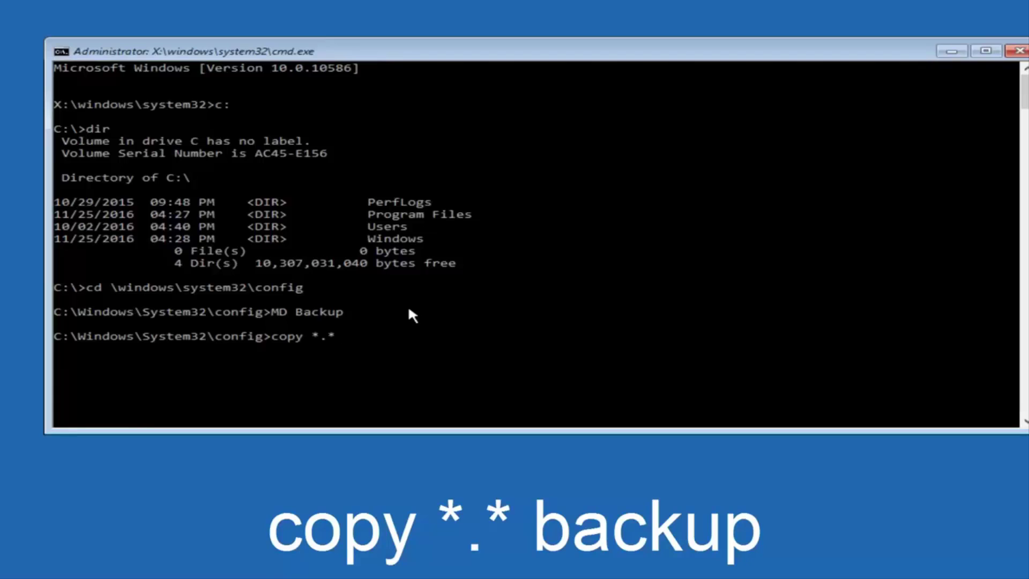
type("backup")
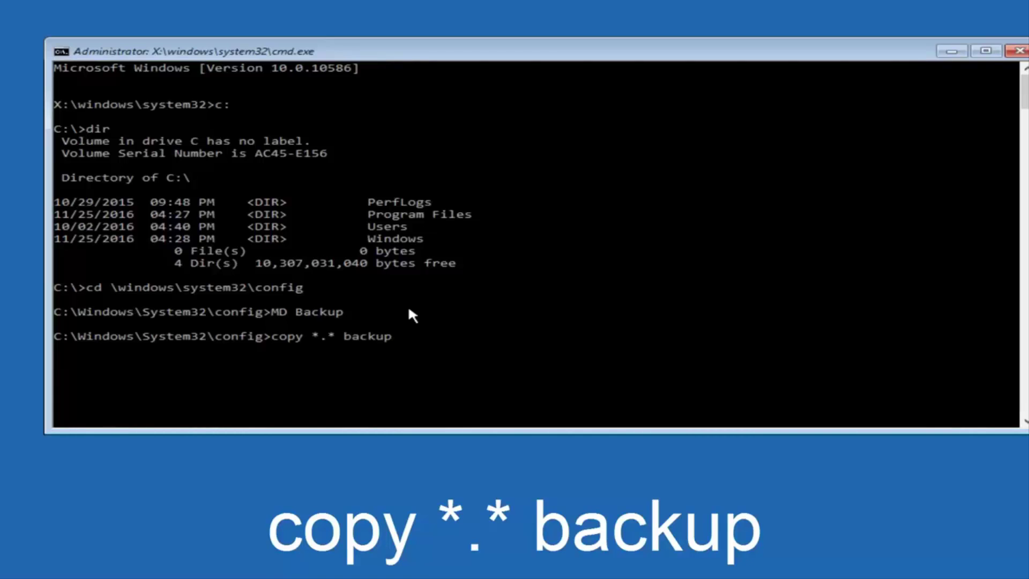
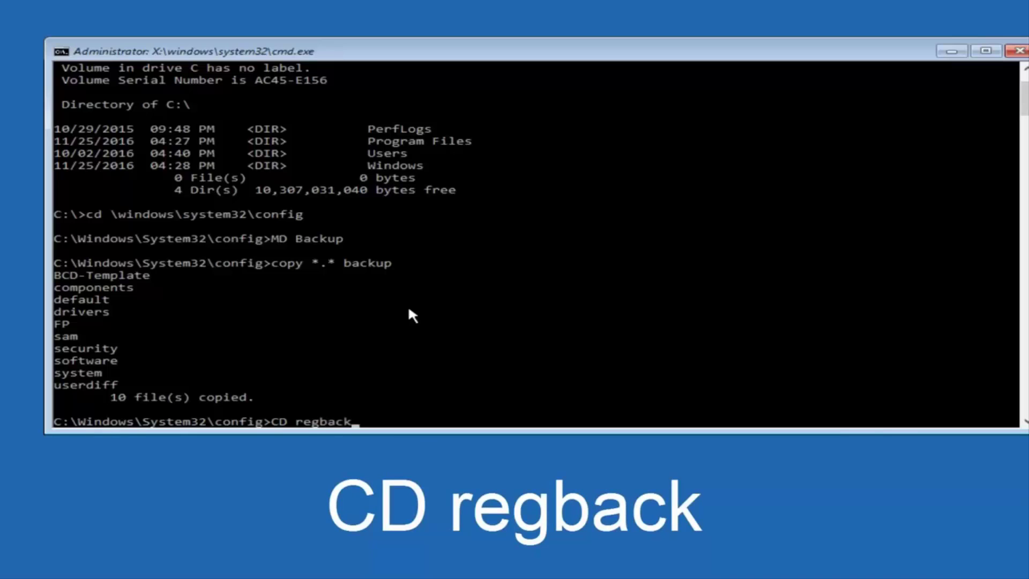
- Change to the regback subfolder of config and list its contents with dir
key("Return")
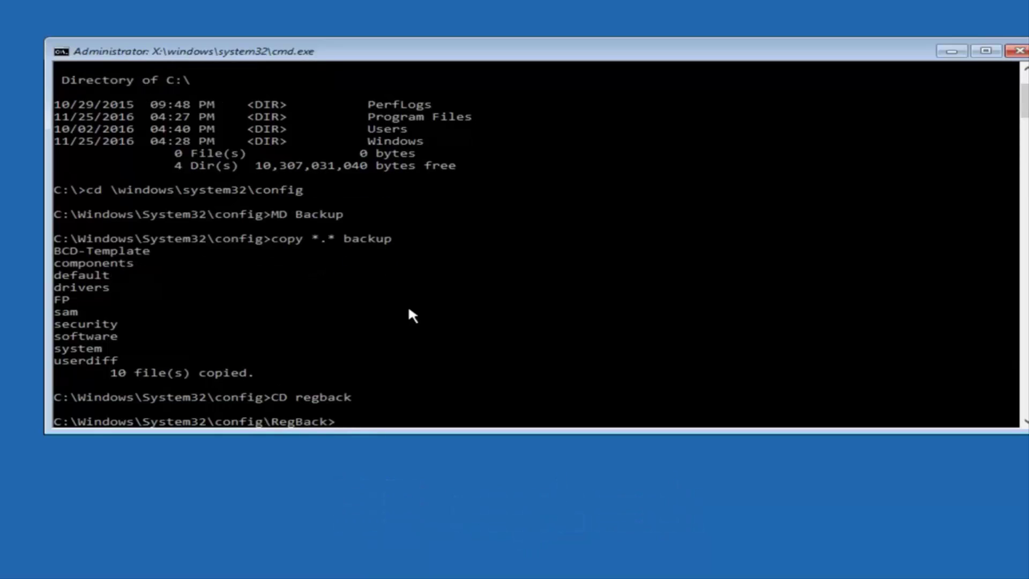
type("dir")
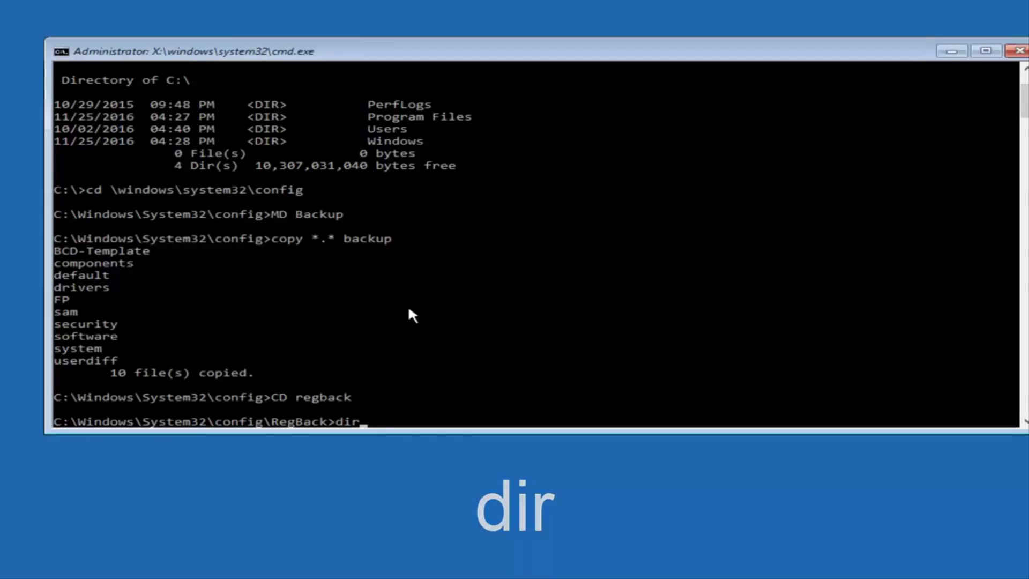
key("Return")
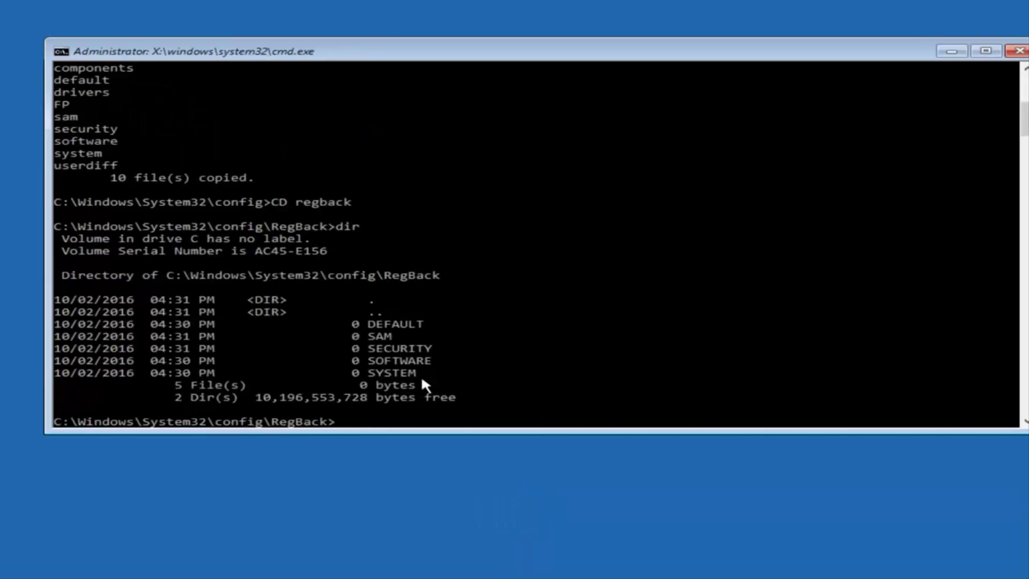
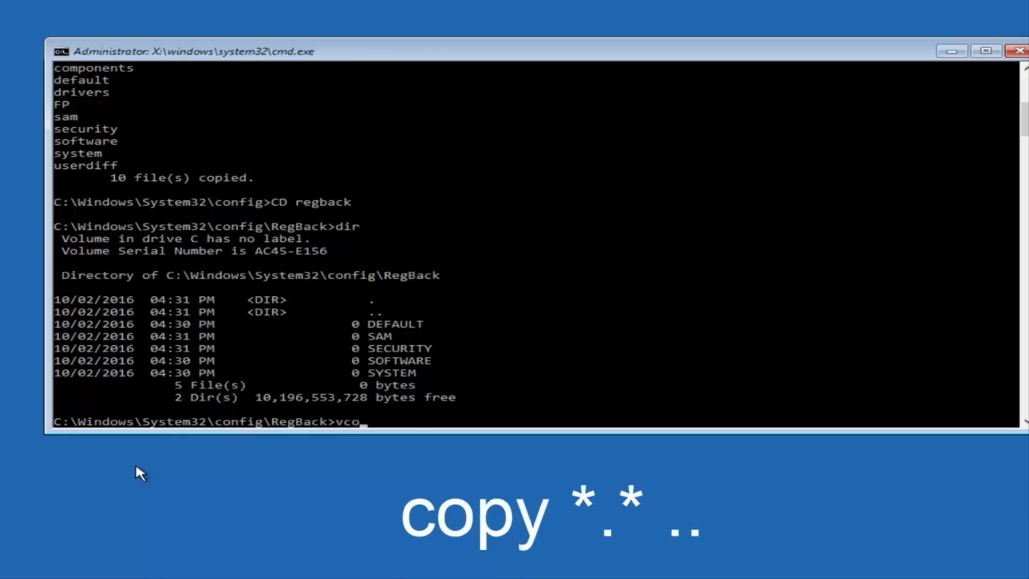
- Copy all RegBack files to the parent folder with copy *.* .., answer A to overwrite all, and exit the Command Prompt
type("copy *.* ..")
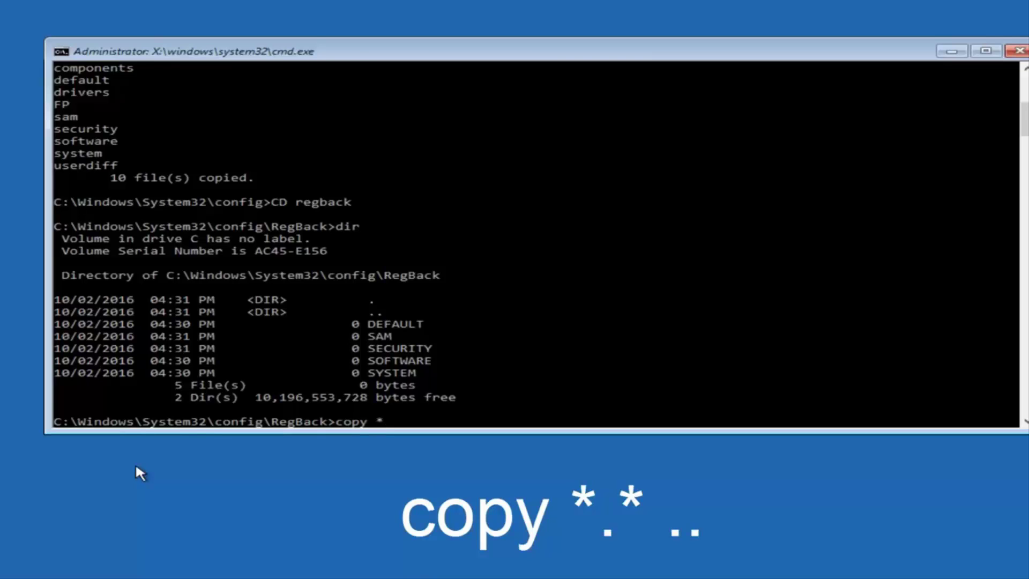
type(".* ..")
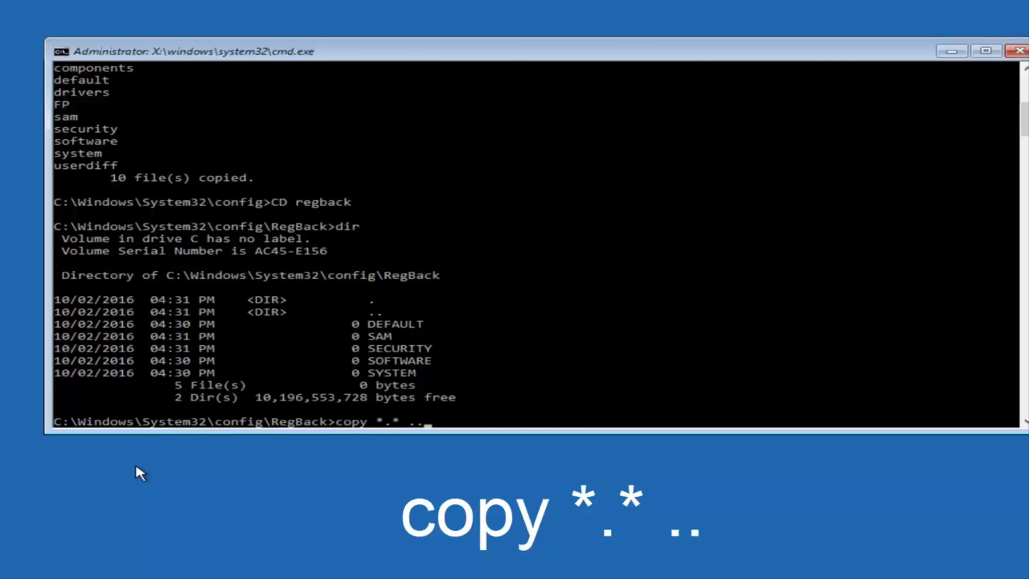
key("Return")
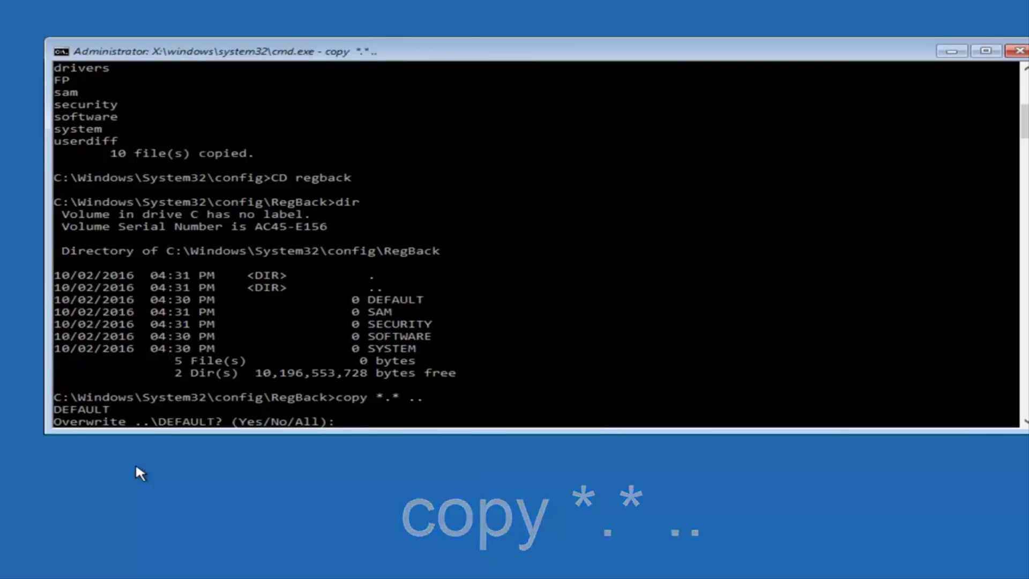
type("A")
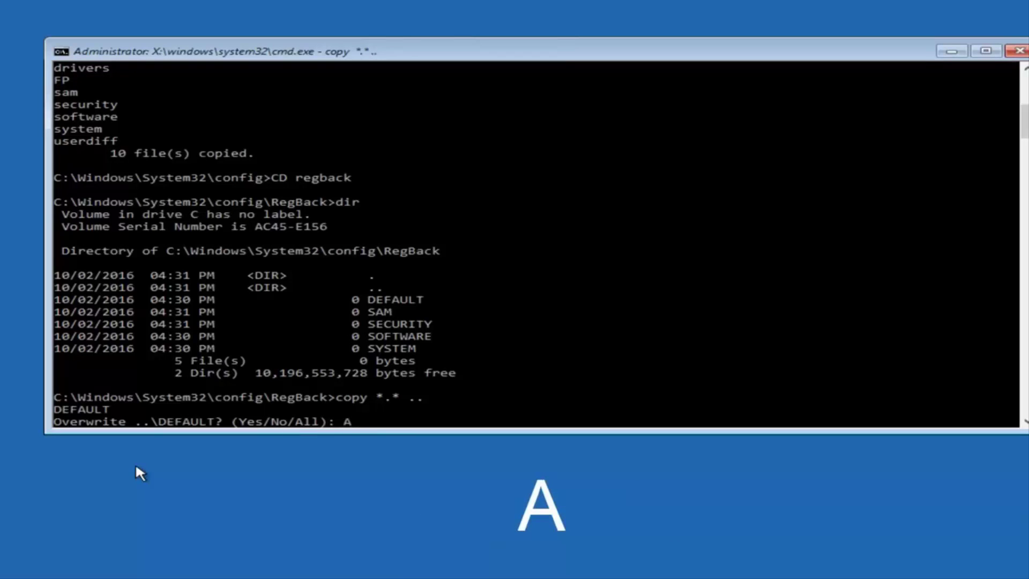
key("Return")
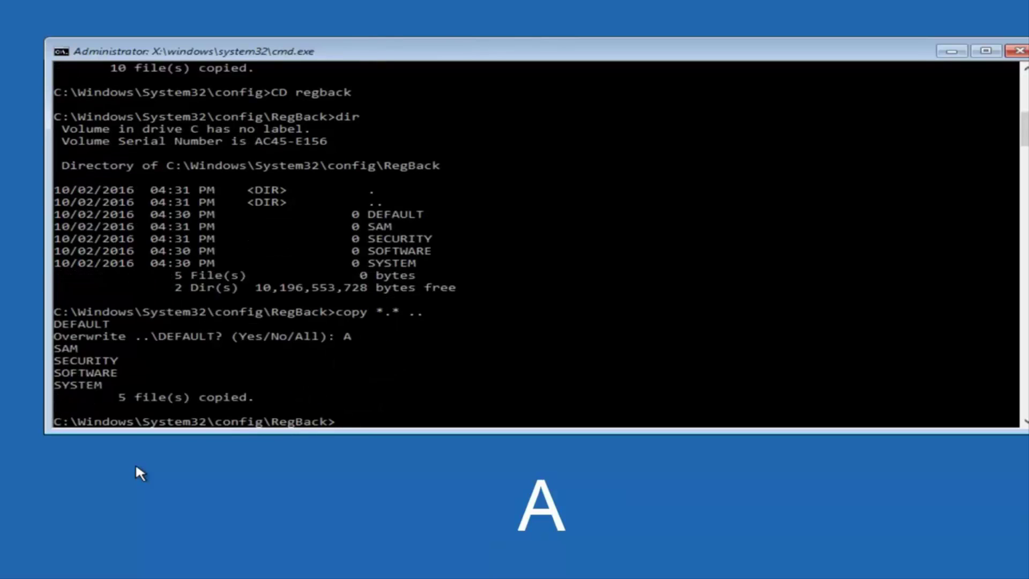
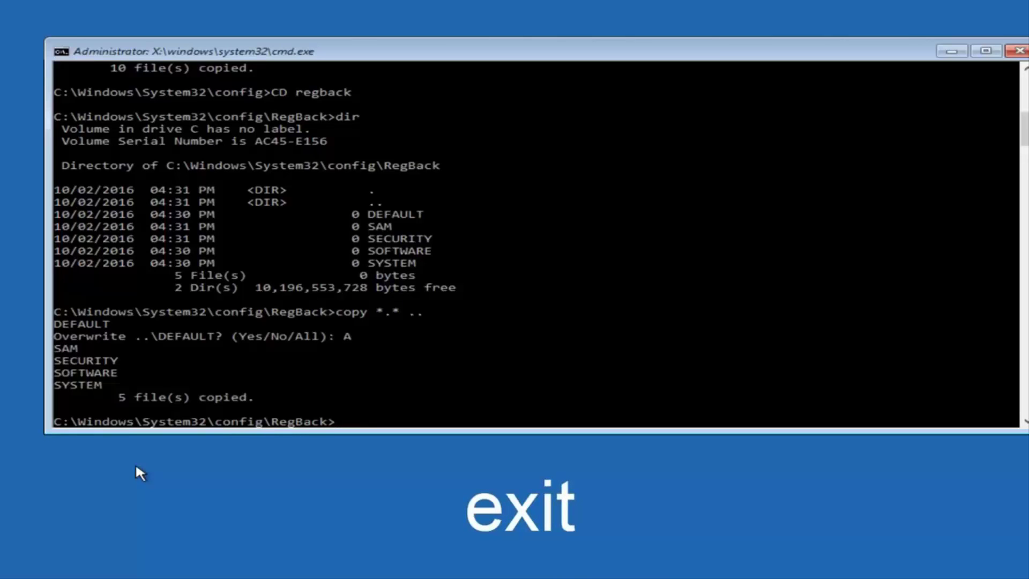
type("exit")
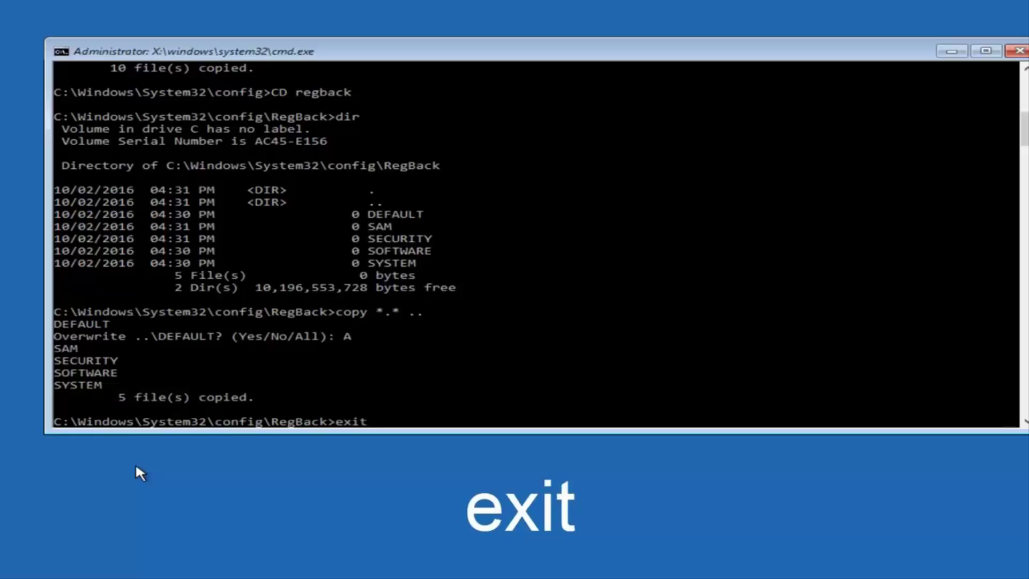
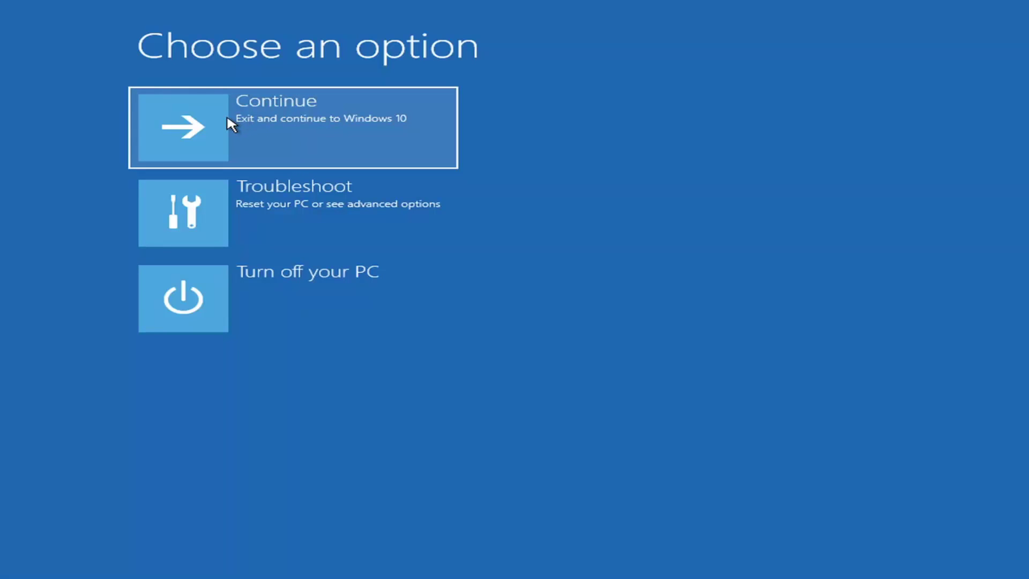
- Reset this PC from the troubleshooting options, using Keep my files and Local reinstall, and start the reset
left_click(255, 217)
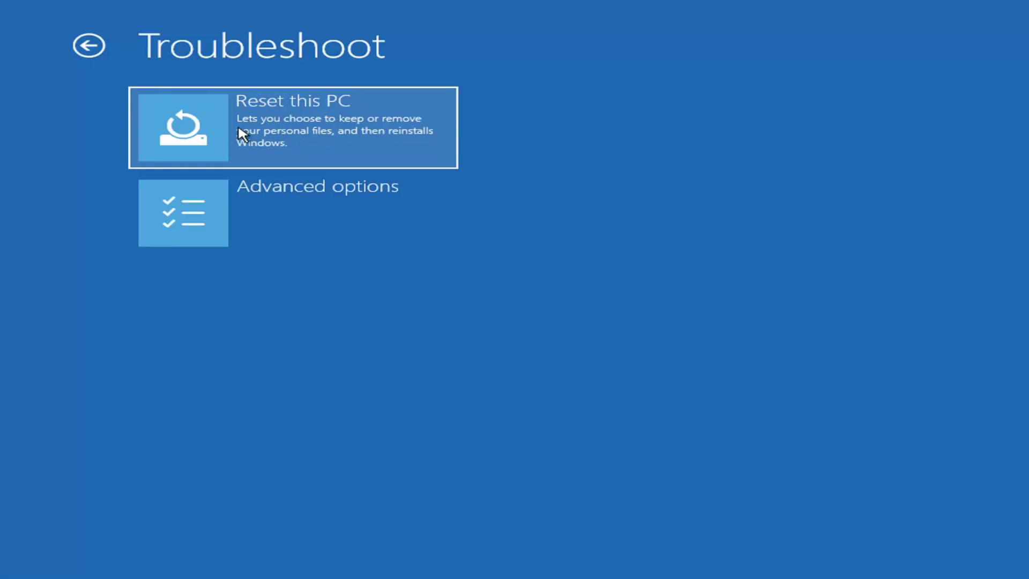
left_click(256, 124)
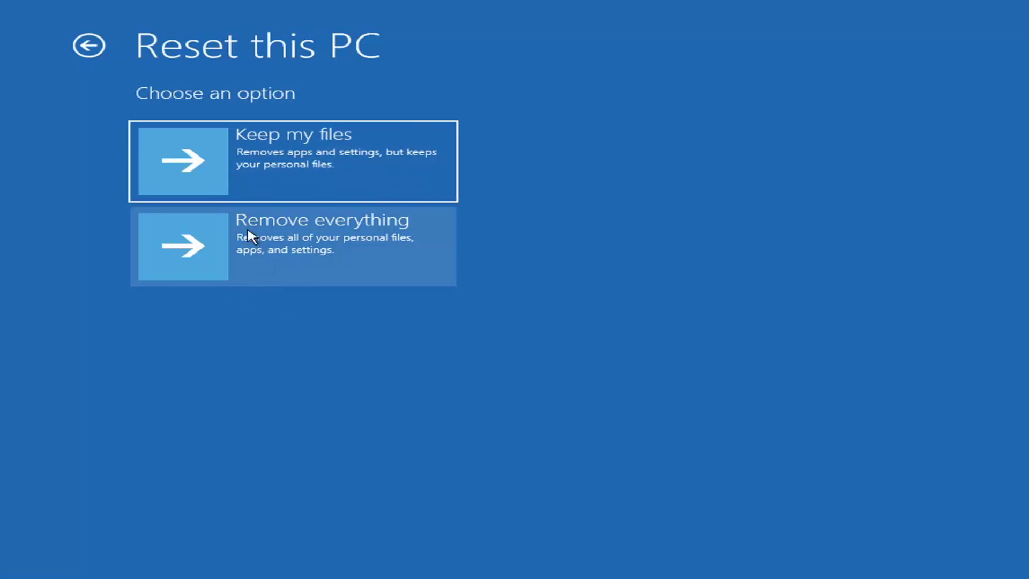
left_click(230, 163)
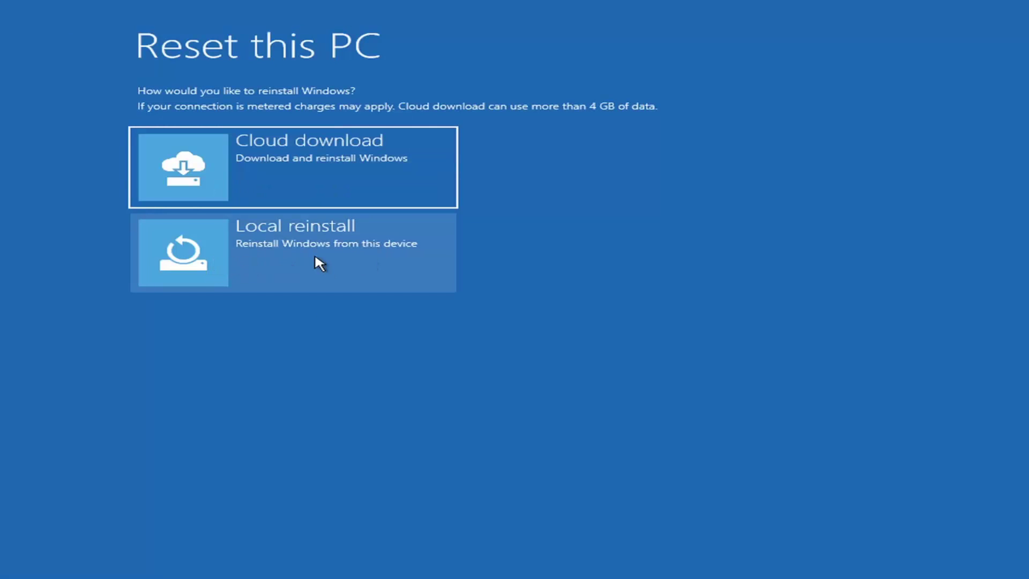
left_click(267, 251)
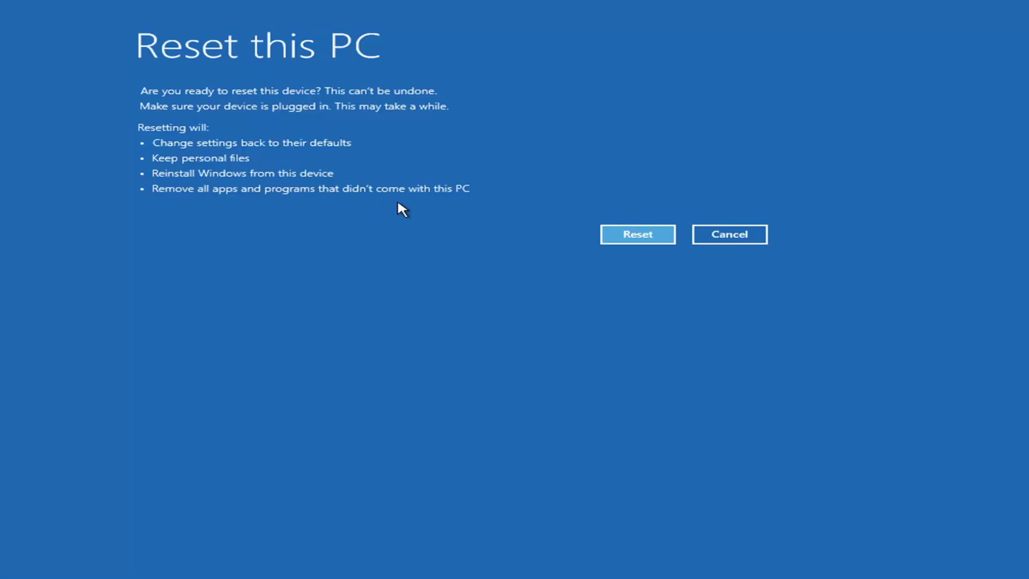
left_click(635, 237)
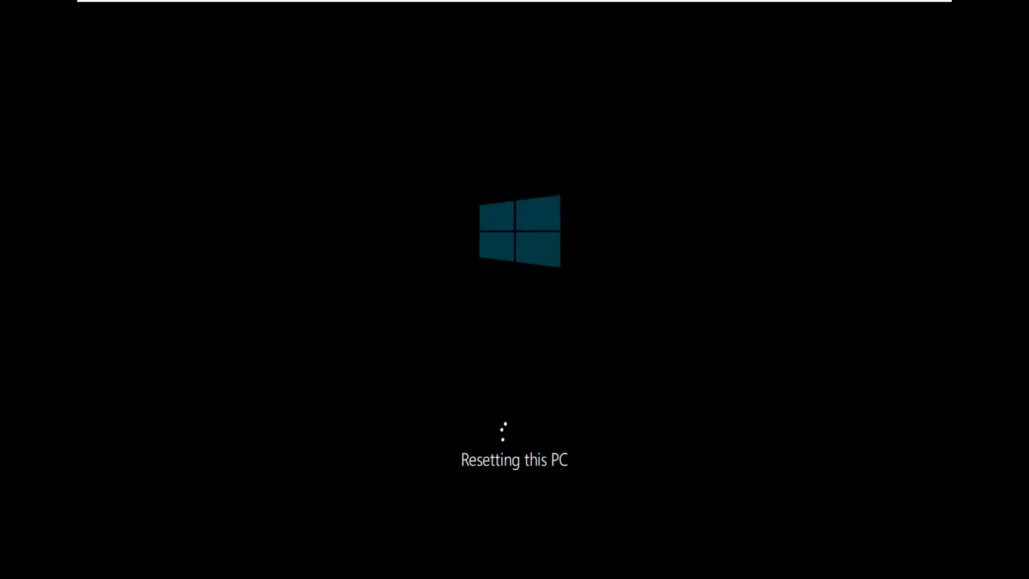